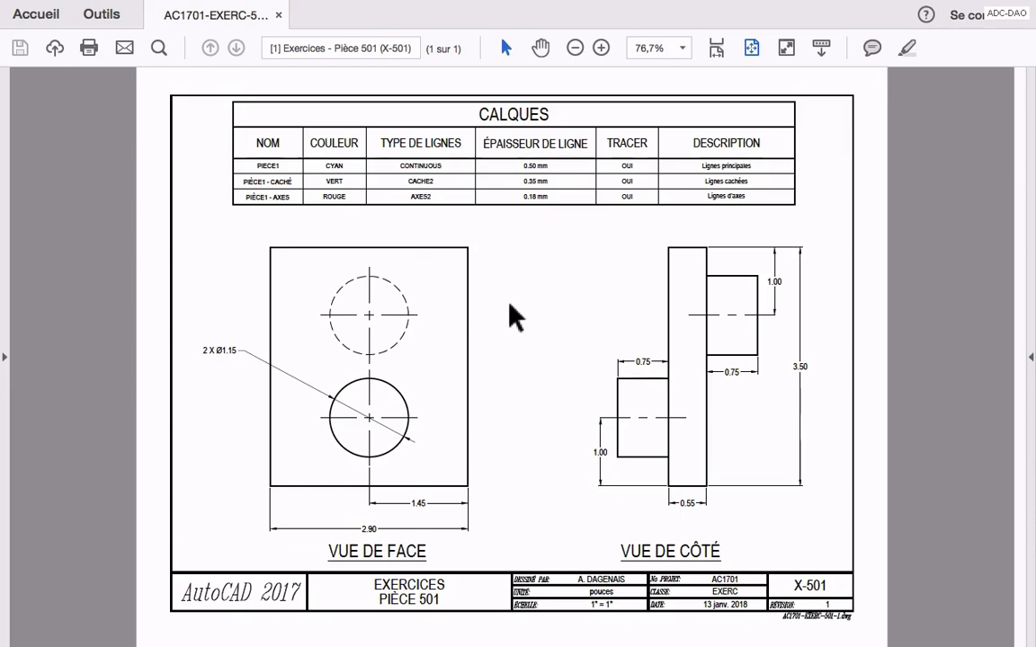
Step: Switch to AutoCAD 2018 and create a new drawing from the acad.dwt template
key("ctrl+Left")
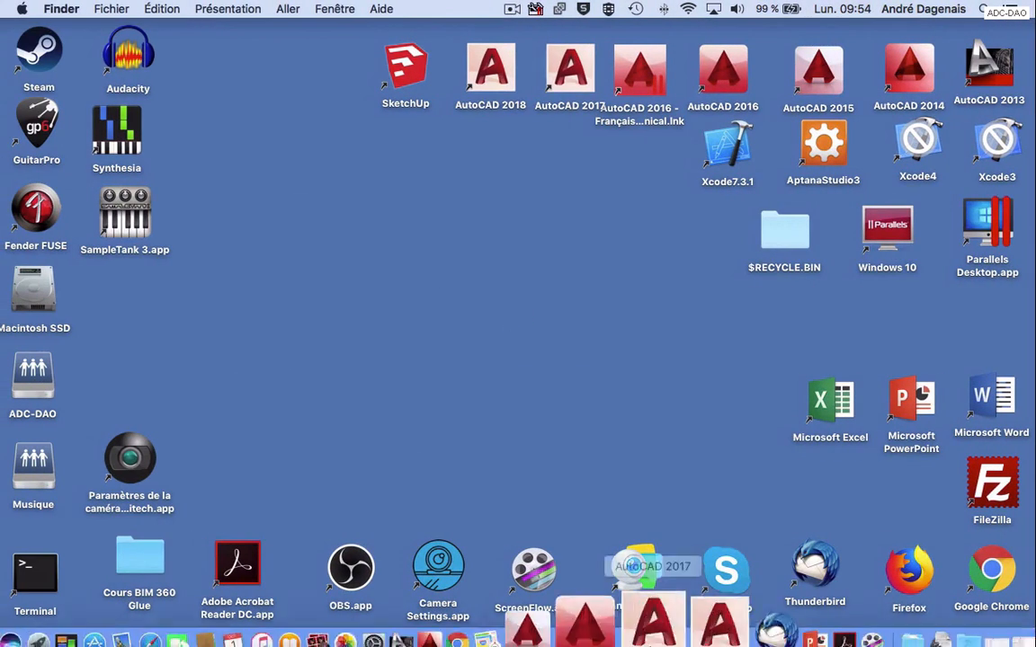
left_click(681, 614)
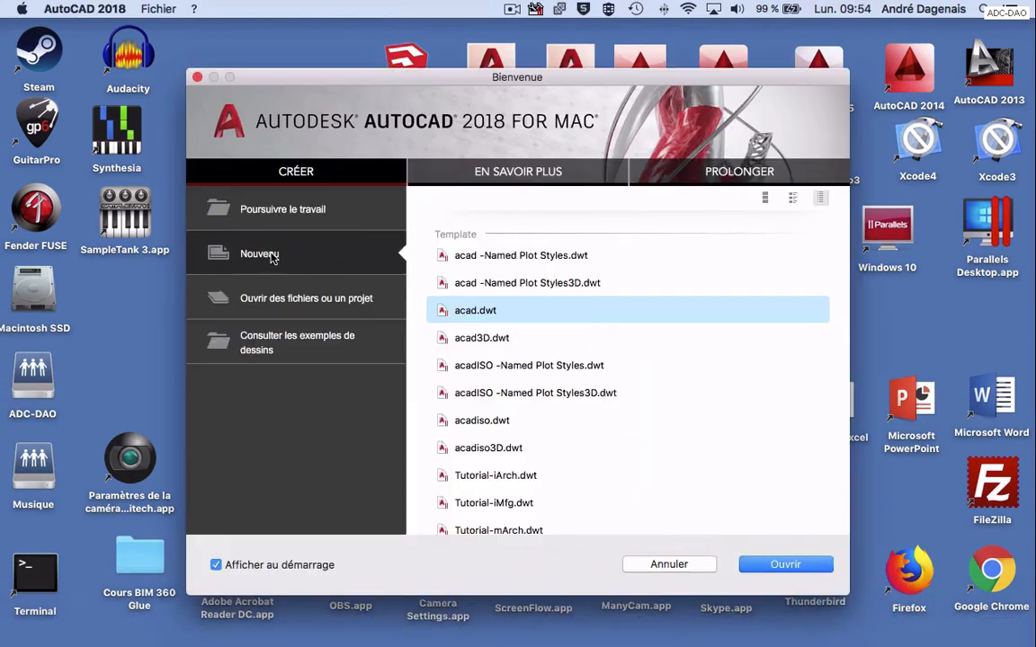
scroll(485, 311, "down", 1)
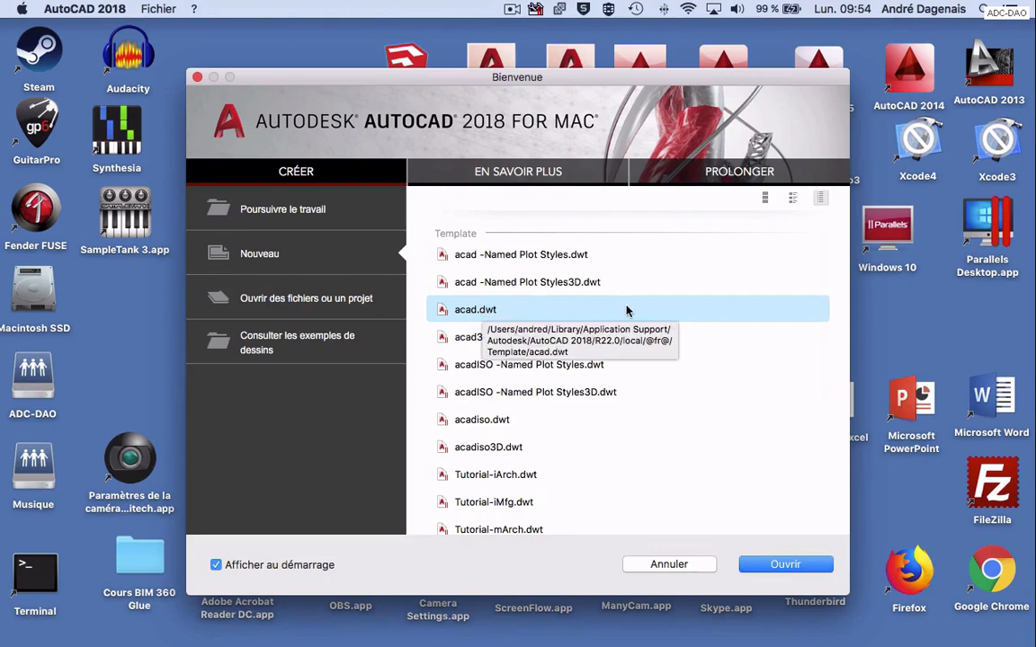
left_click(791, 564)
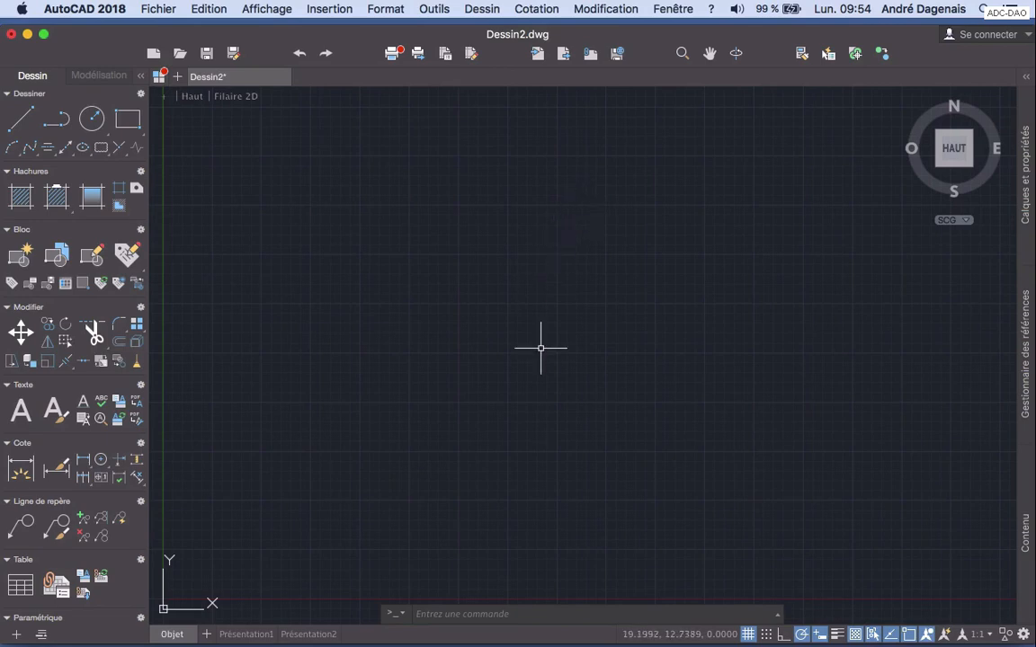
Step: Review the drawing units and accept decimal lengths with 0.0000 precision, decimal degrees and inches as the insertion scale
left_click(1023, 209)
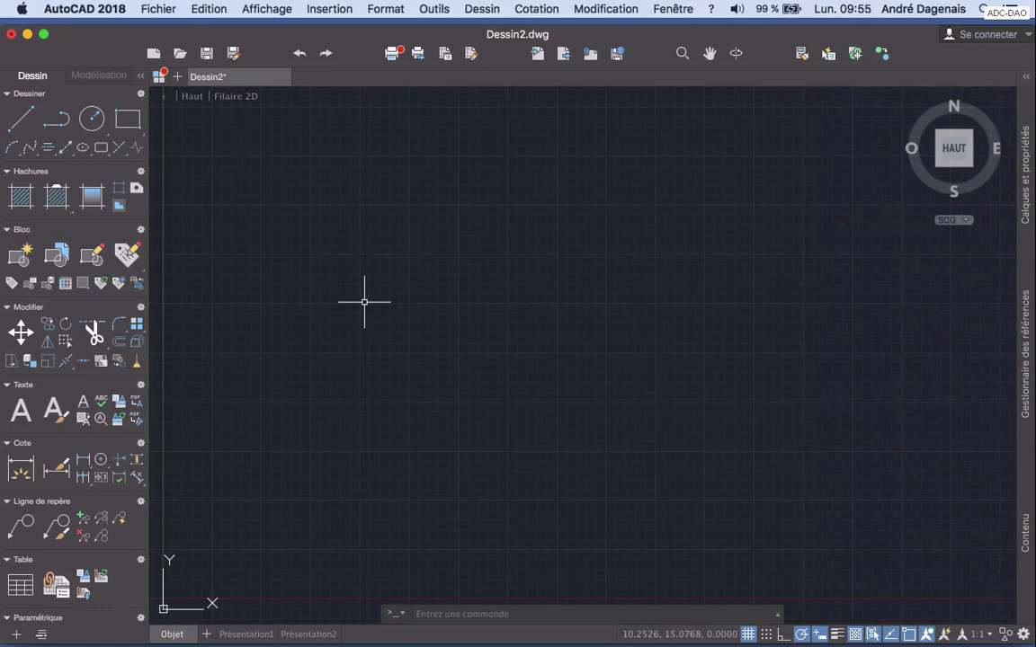
left_click(371, 9)
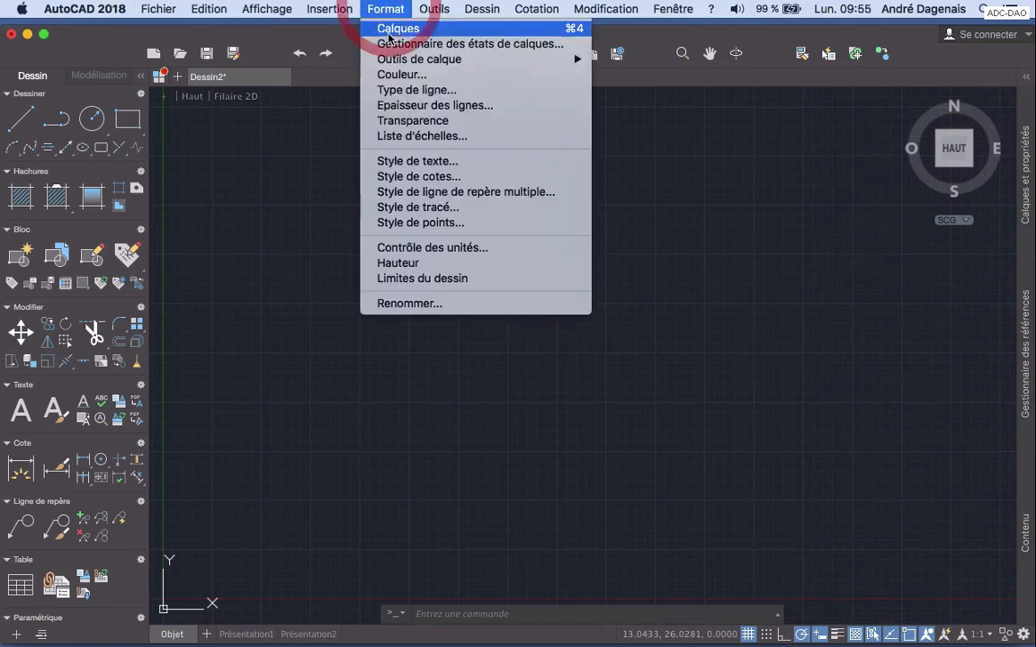
left_click(432, 248)
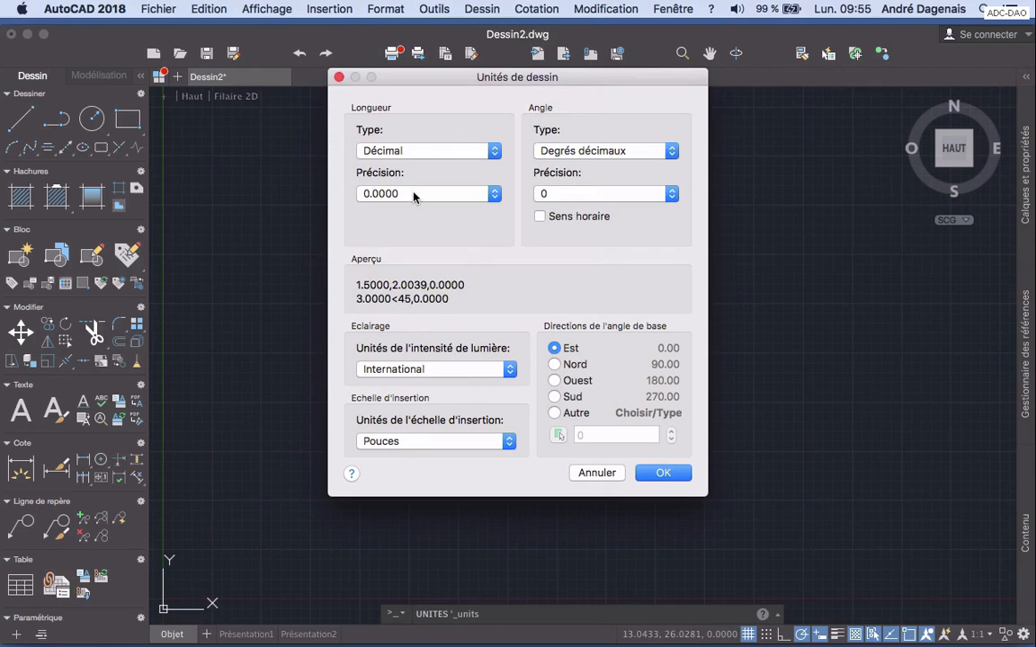
left_click(664, 472)
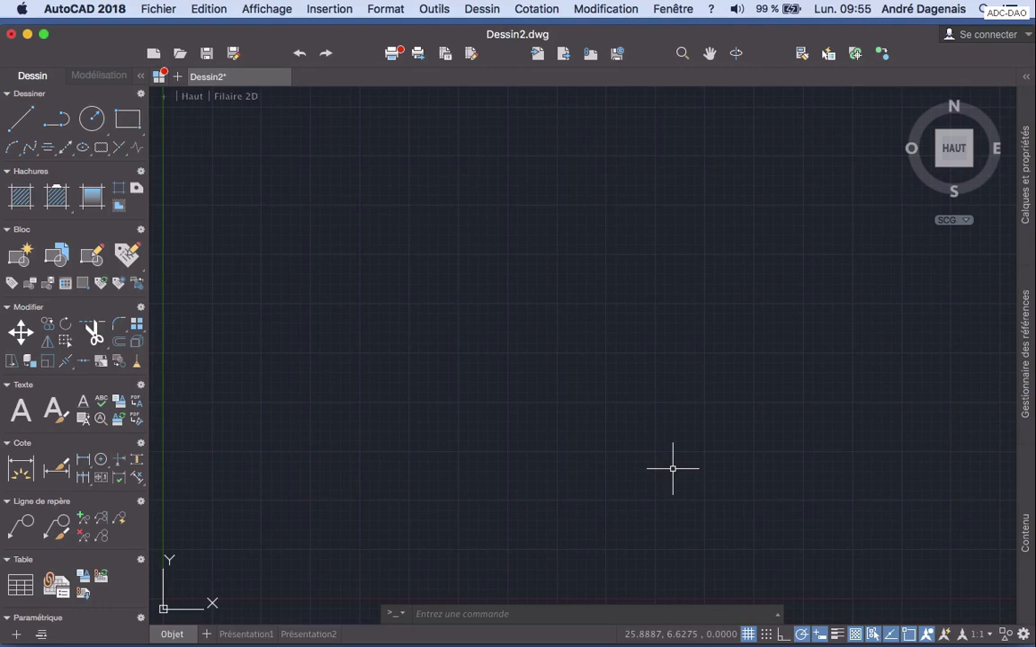
Step: Set the model space limits with the lower-left corner at 0,0 and the upper-right corner at 12,9
left_click(381, 9)
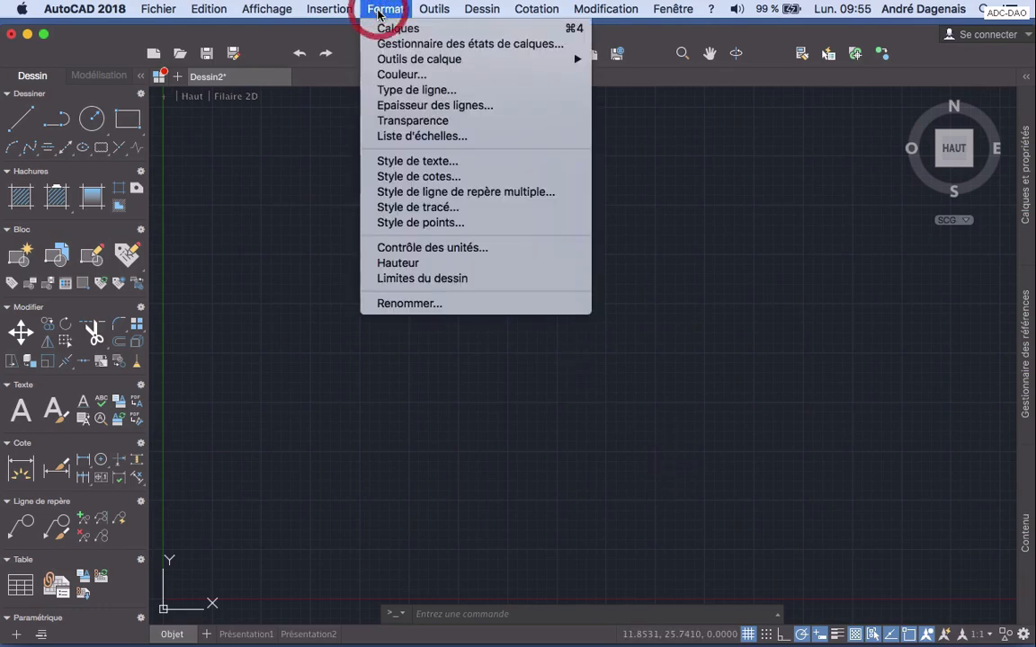
left_click(458, 280)
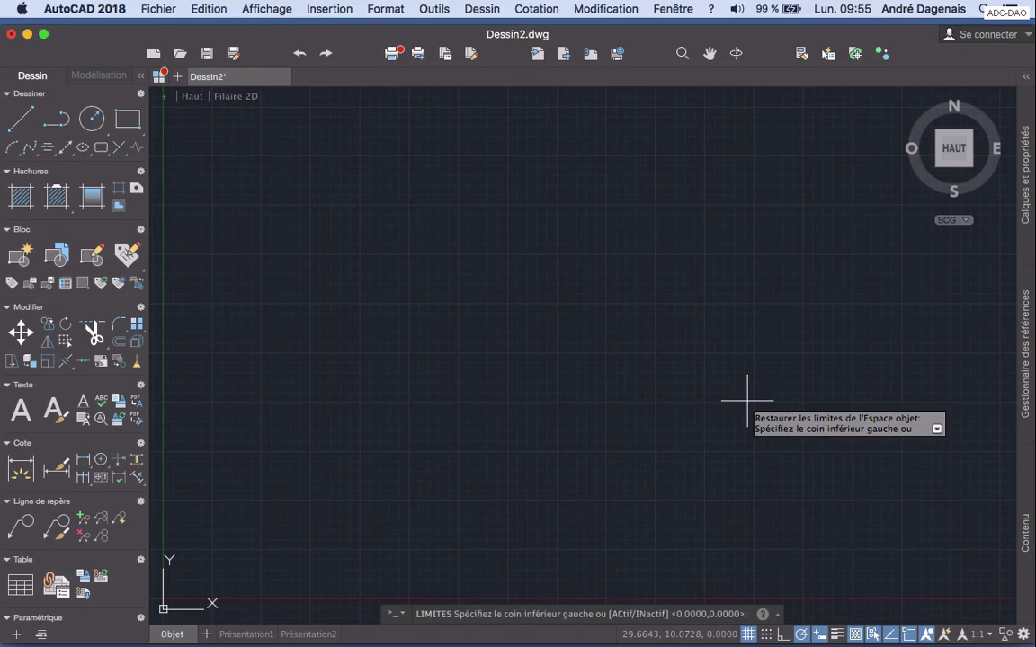
key("Return")
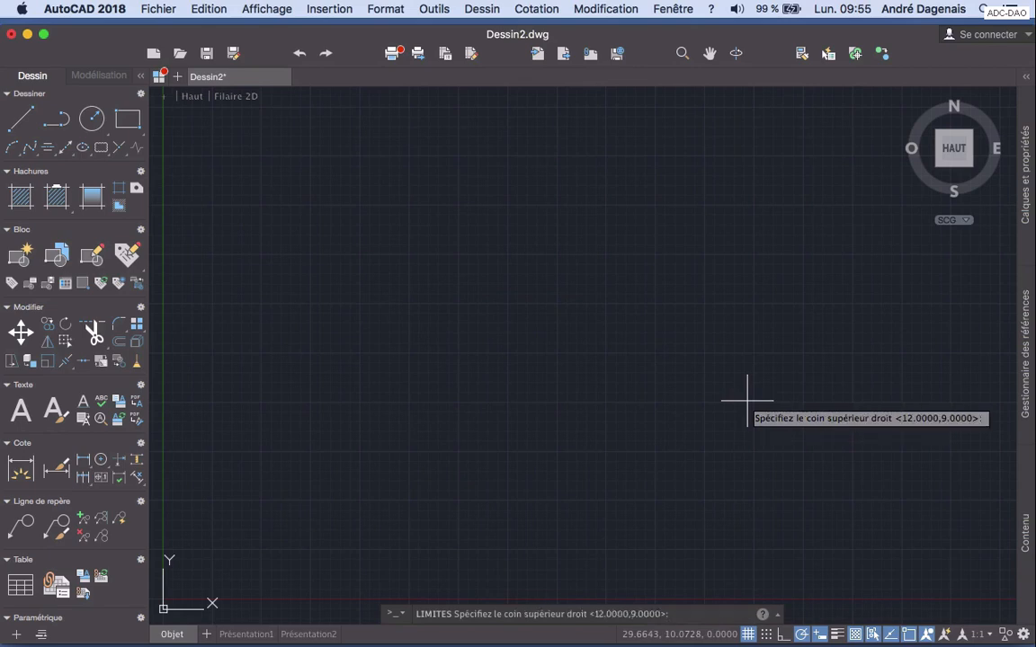
left_click(583, 451)
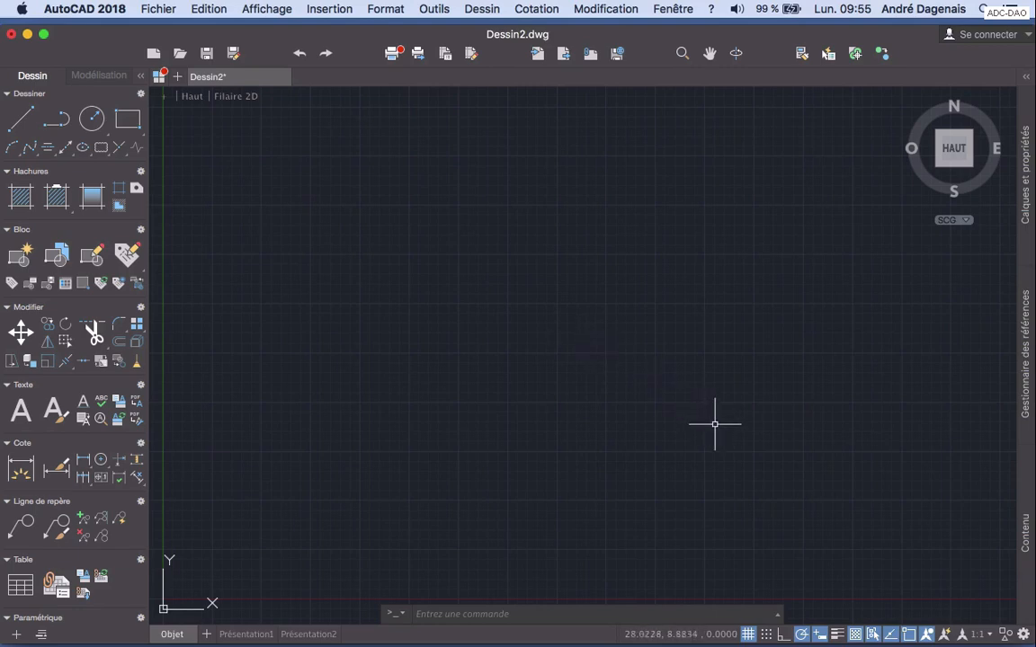
Step: Turn off the display of the grid beyond the drawing limits in the drafting settings
right_click(747, 633)
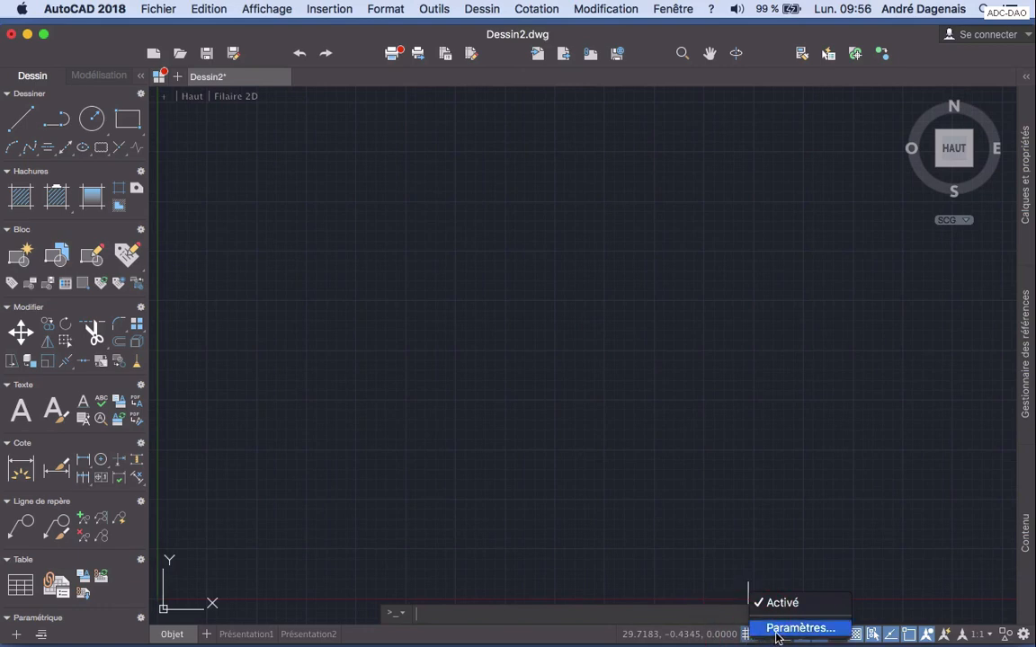
left_click(776, 631)
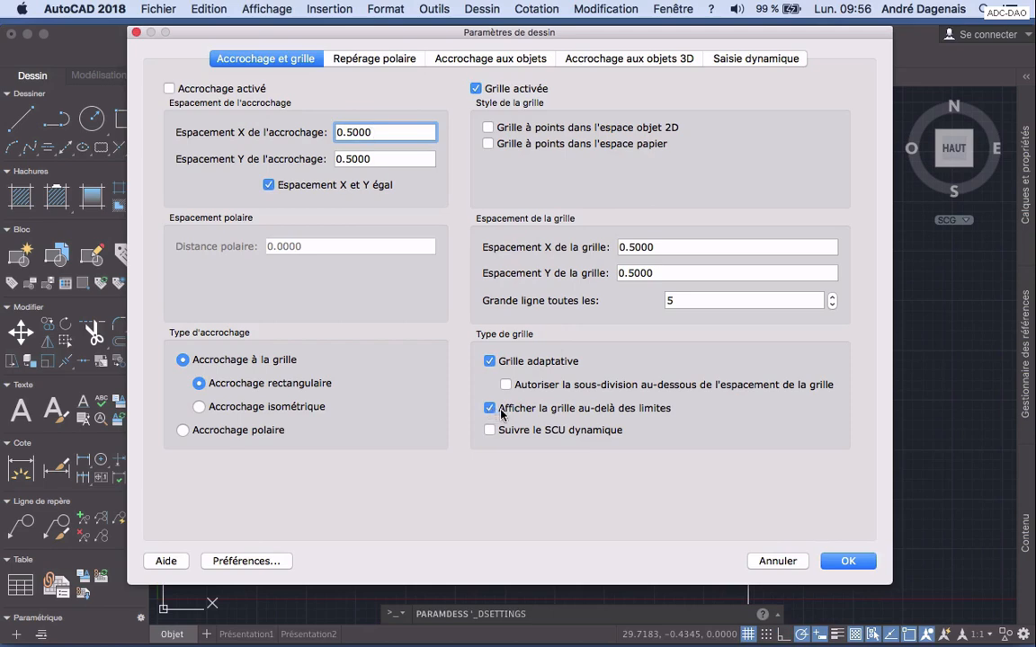
left_click(489, 409)
left_click(848, 561)
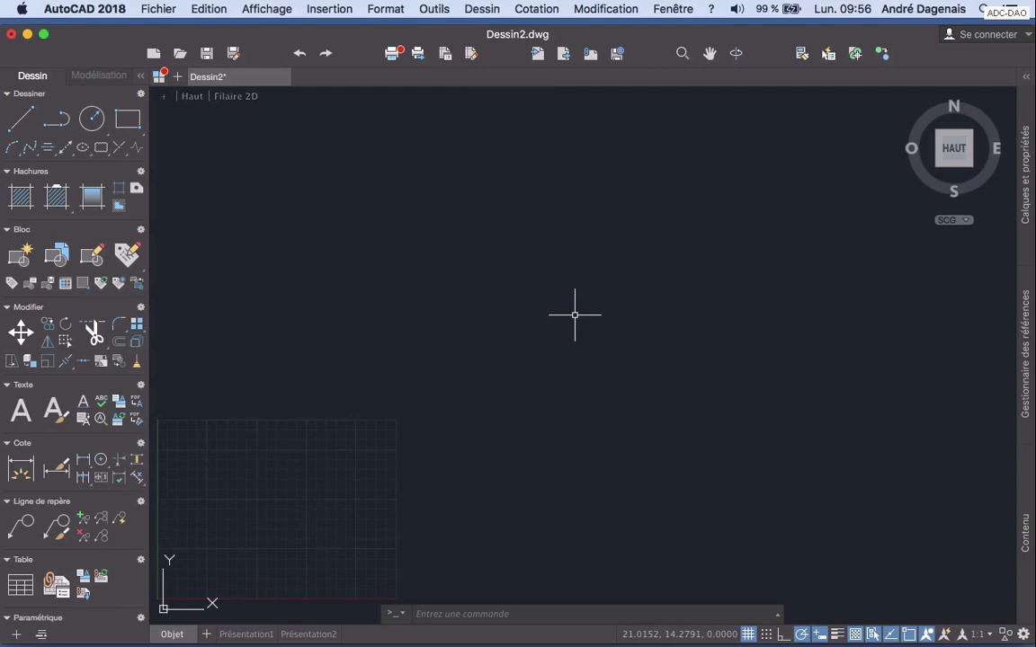
Step: Zoom to the drawing extents so the grid area fills the view, and exit the zoom command
right_click(520, 210)
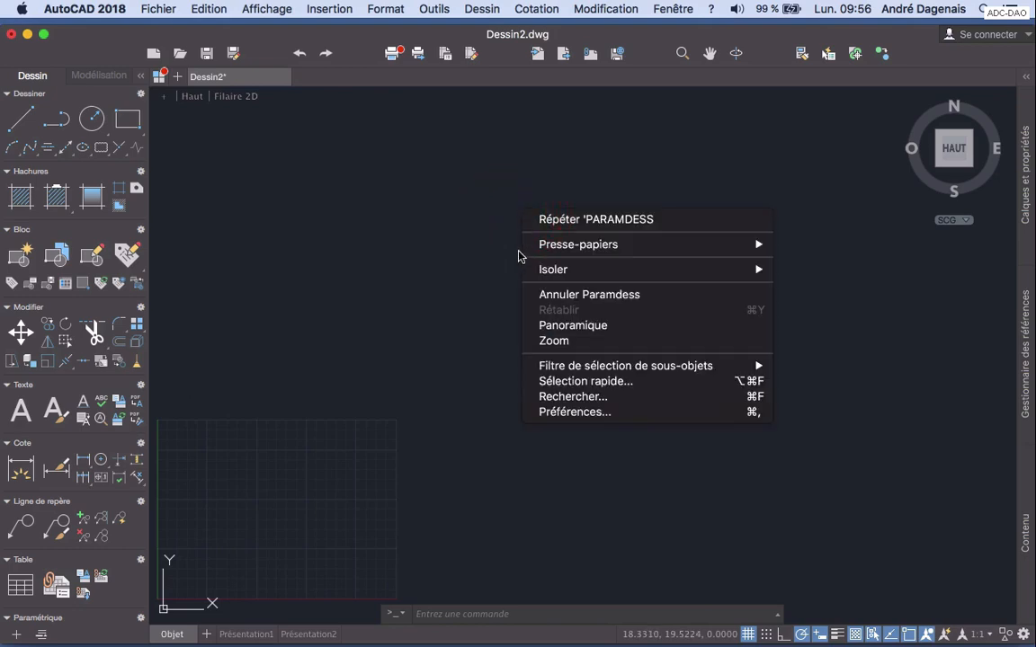
left_click(560, 342)
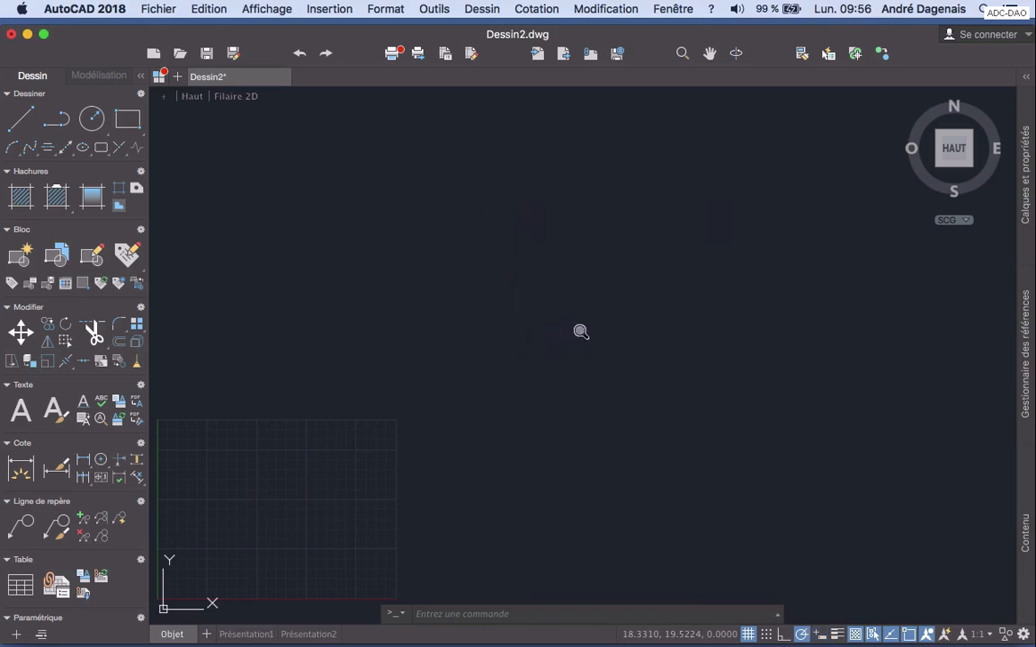
mouse_move(565, 280)
left_mouse_down()
mouse_move(558, 400)
mouse_move(559, 264)
mouse_move(557, 345)
mouse_move(555, 271)
left_mouse_up()
right_click(547, 238)
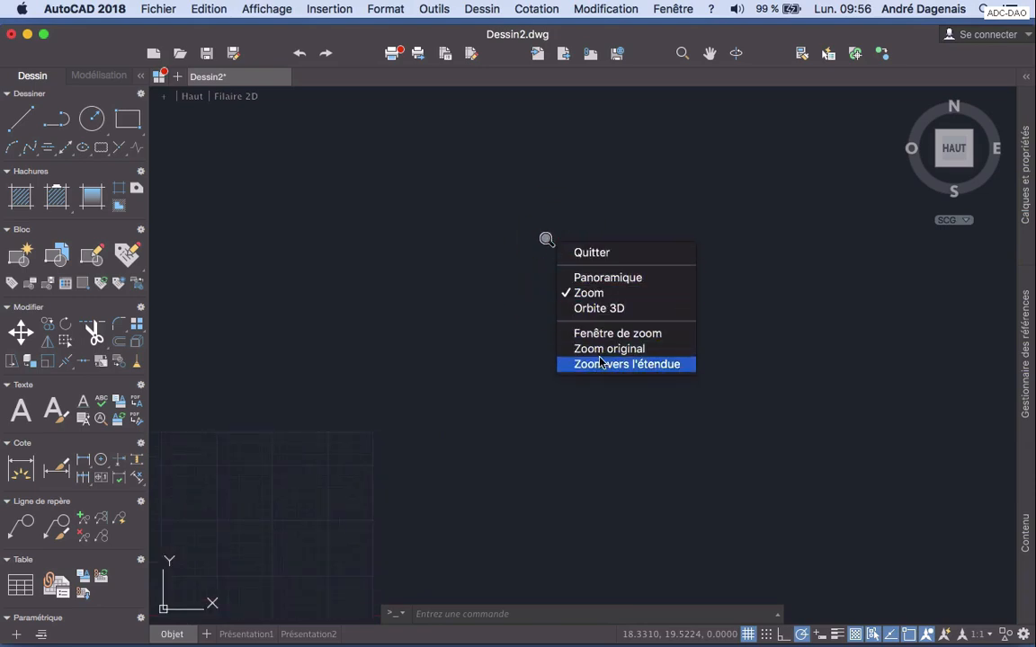
left_click(627, 364)
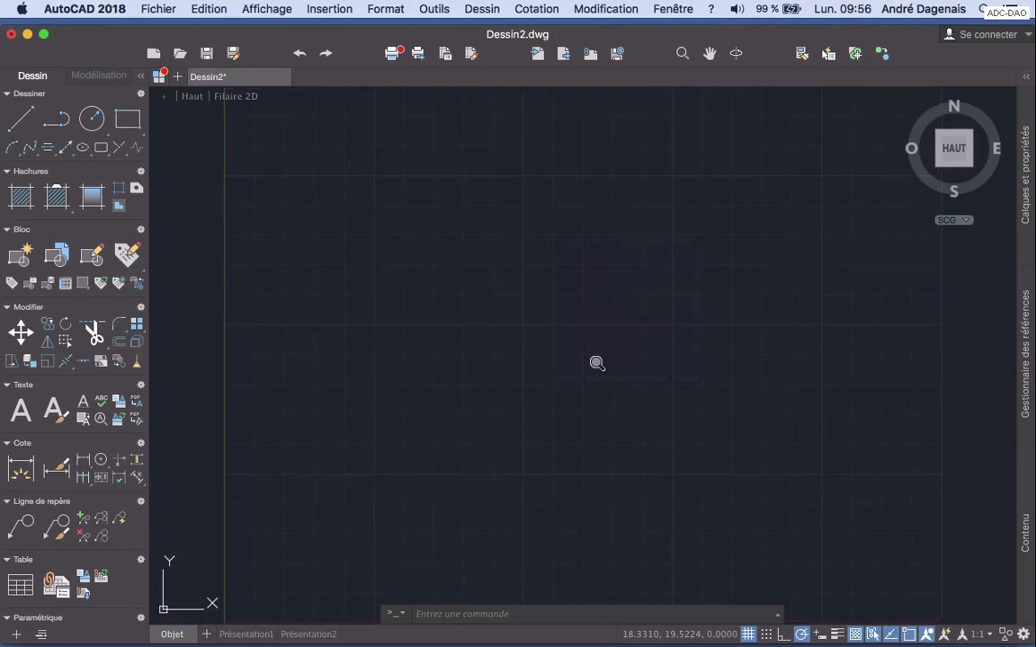
right_click(554, 293)
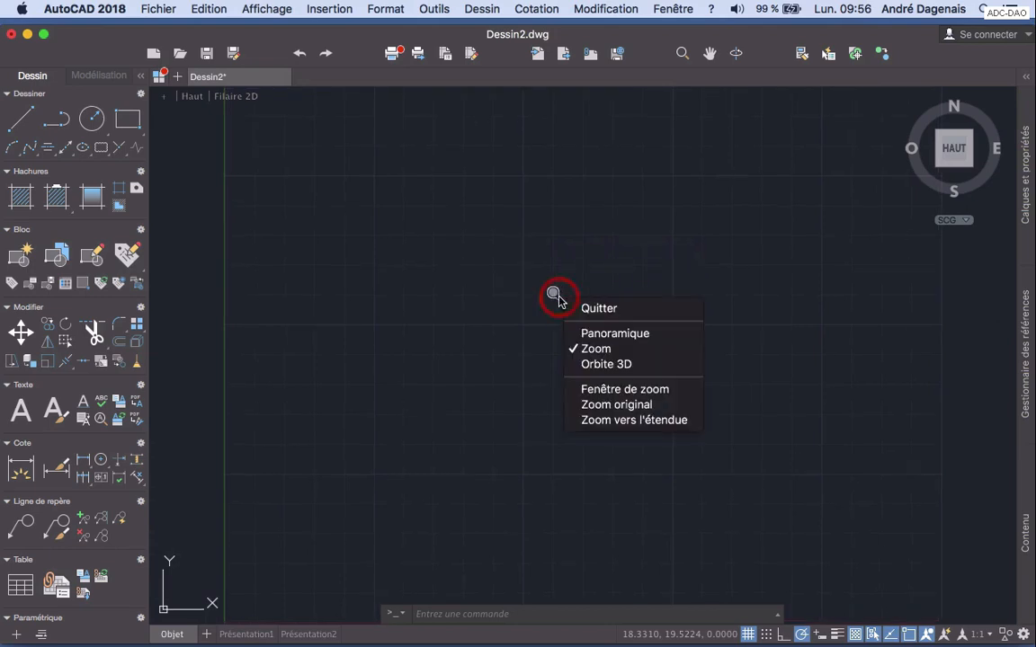
left_click(614, 313)
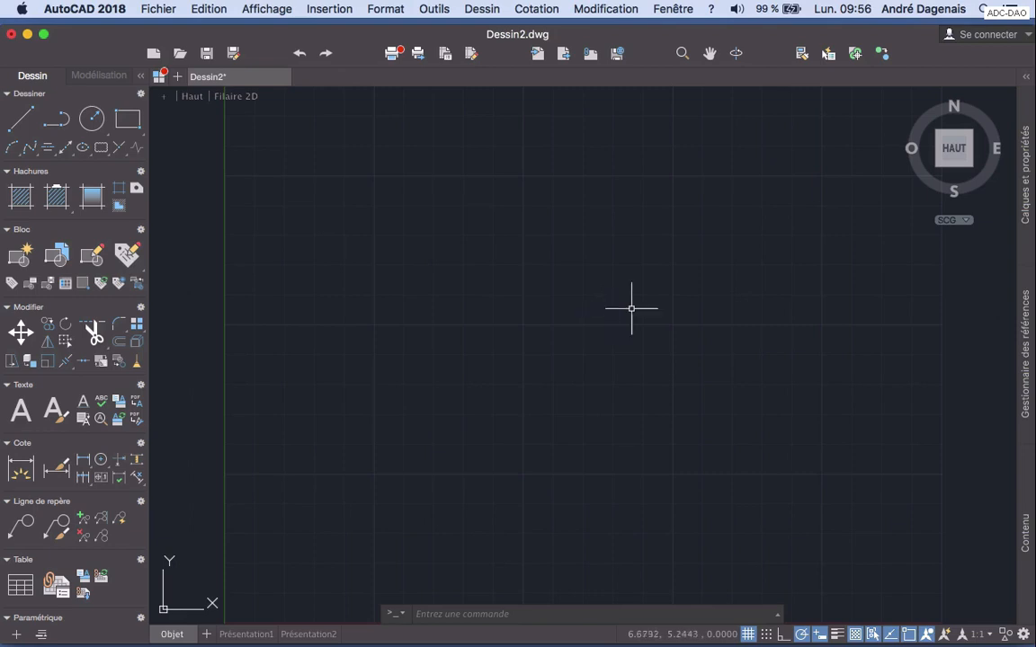
Step: Examine the current-layer selector and the property columns of the layer list
mouse_move(1030, 164)
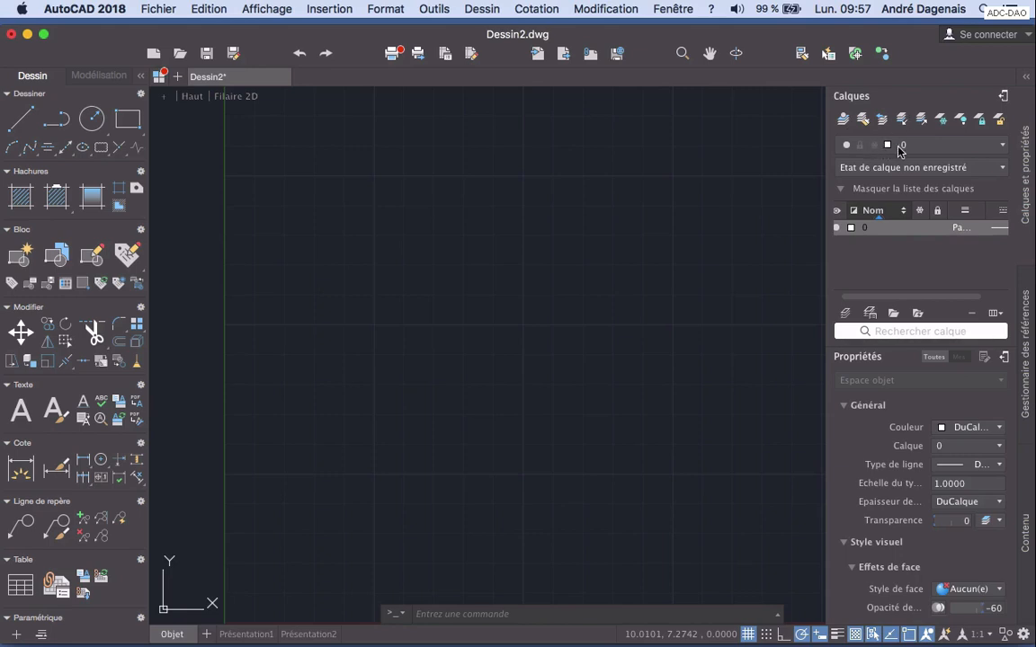
left_click(1003, 147)
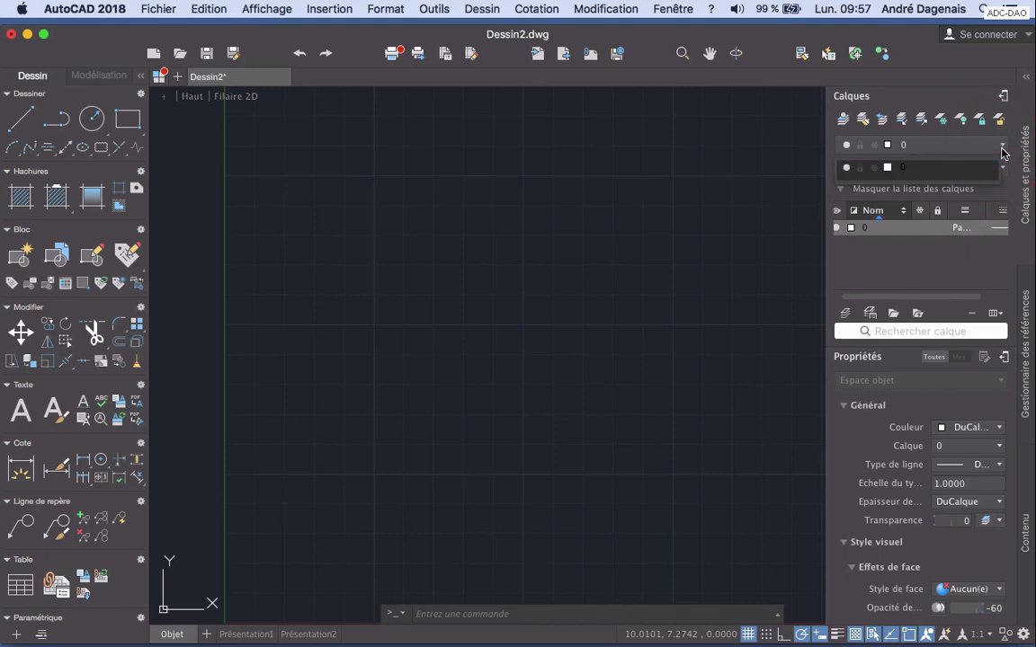
left_click(1002, 147)
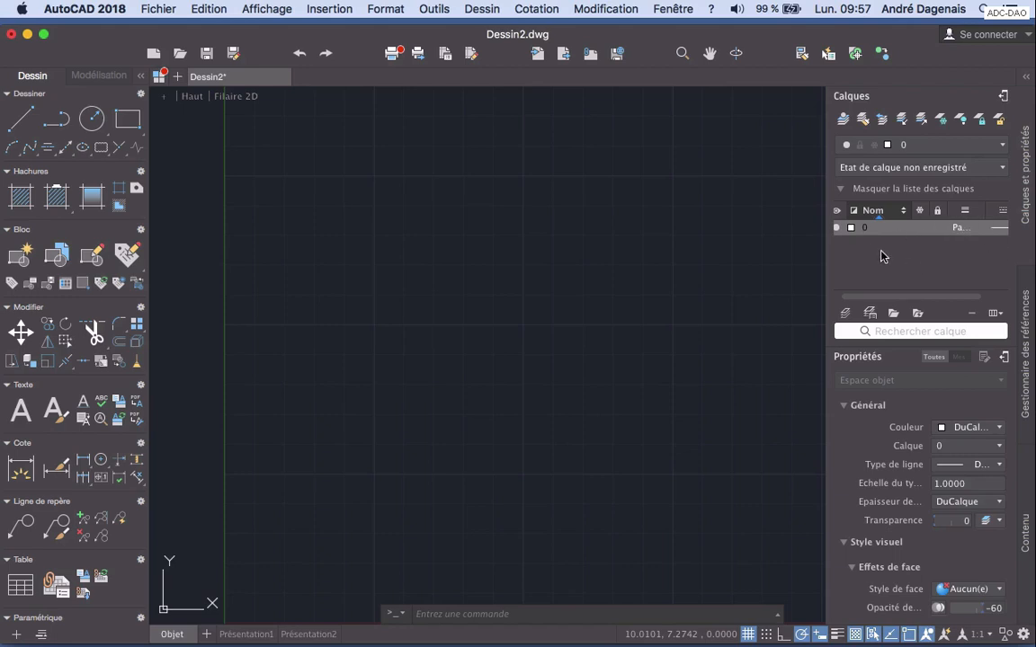
scroll(888, 247, "right", 1)
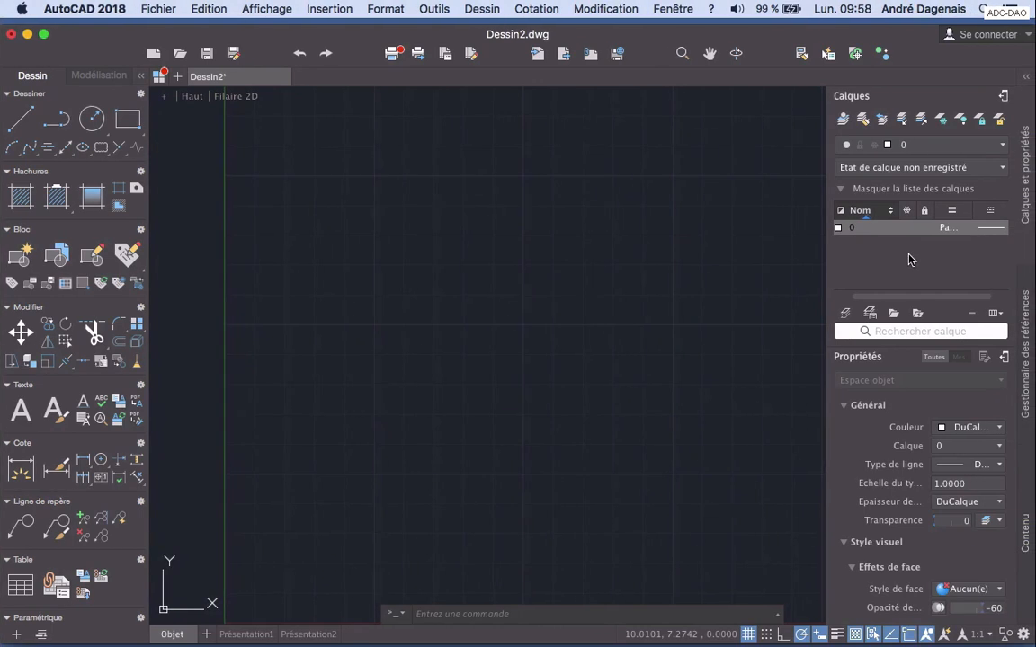
scroll(909, 260, "left", 2)
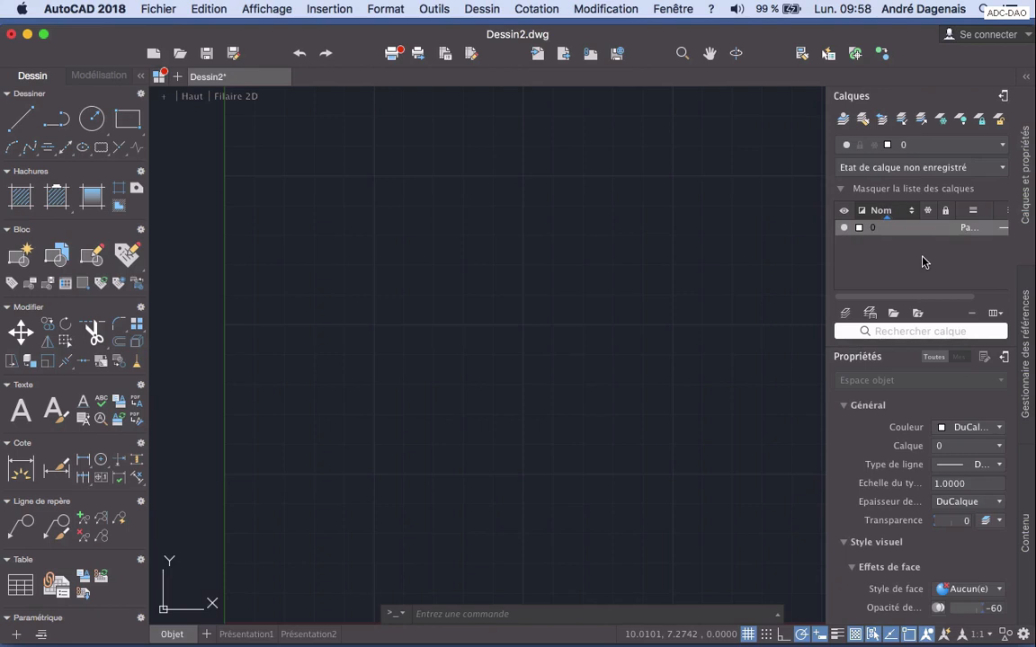
Step: Undock the Calques palette as a floating window over the drawing area, trying out its redocking once
left_click(1003, 96)
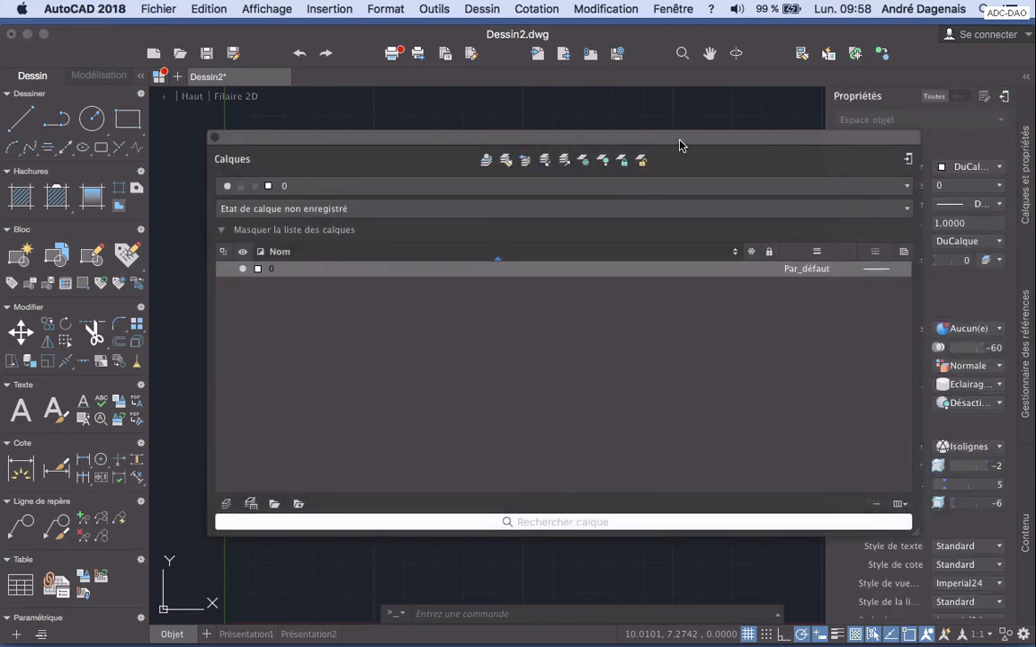
left_click_drag(680, 145, 662, 141)
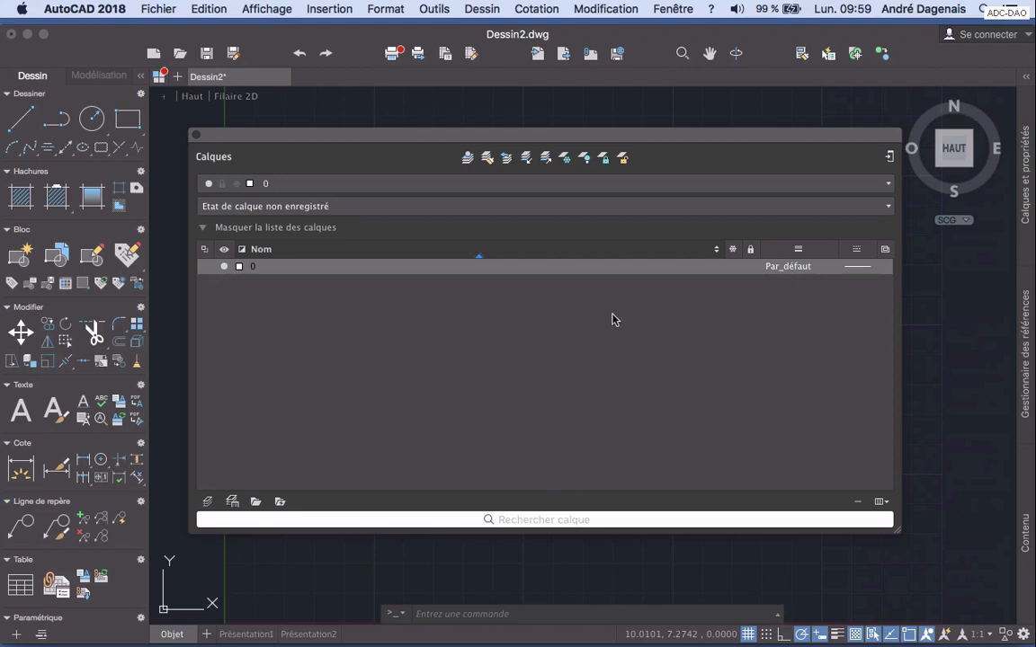
left_click(889, 159)
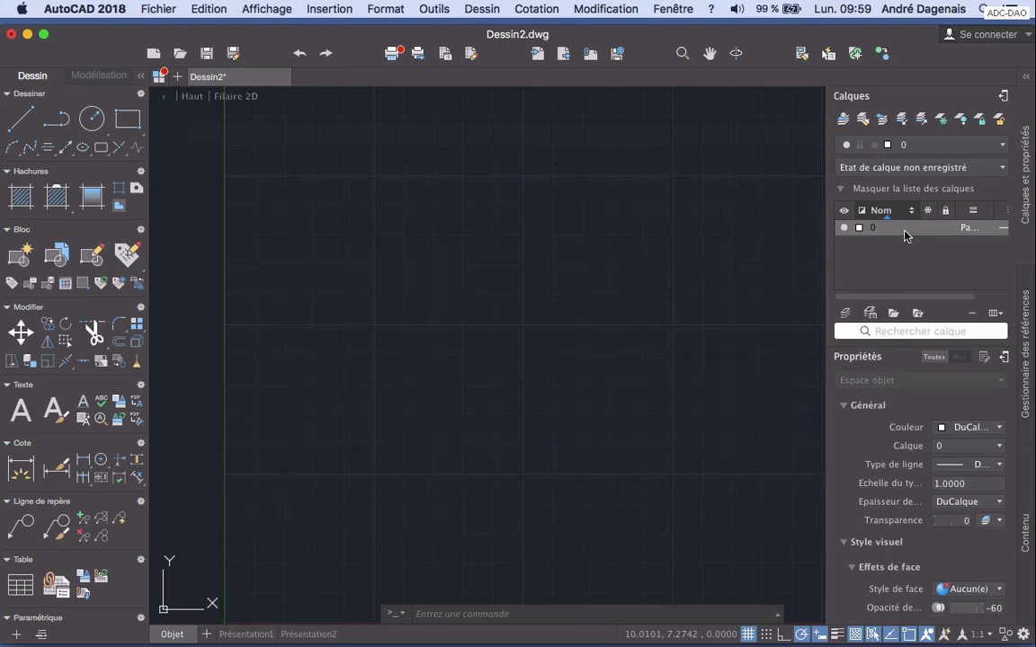
left_click(1004, 96)
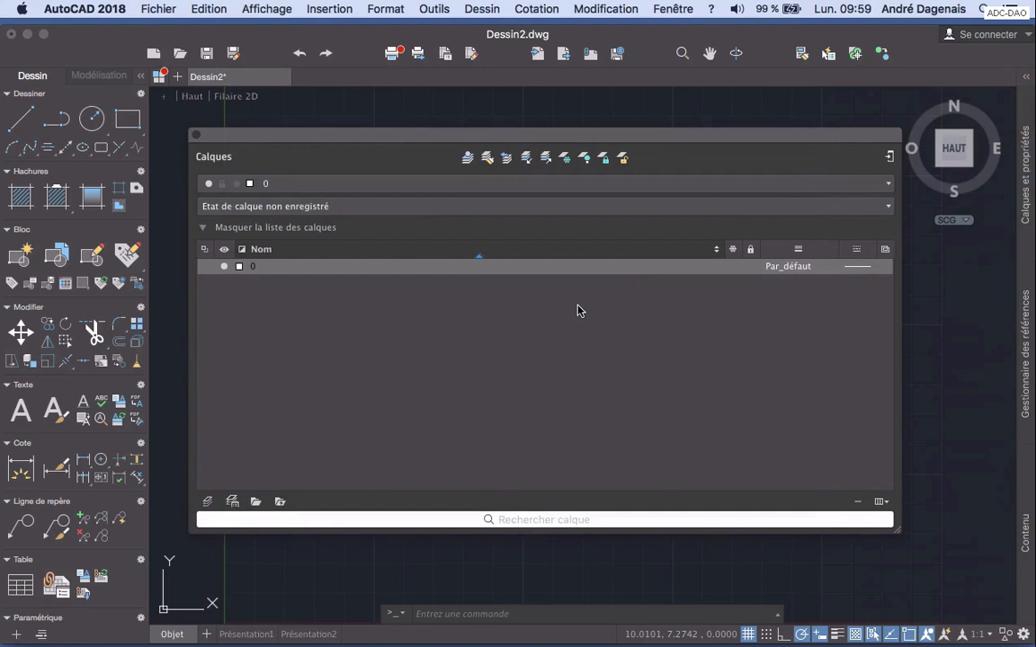
Step: Close the floating Calques palette and reopen it
left_click(196, 138)
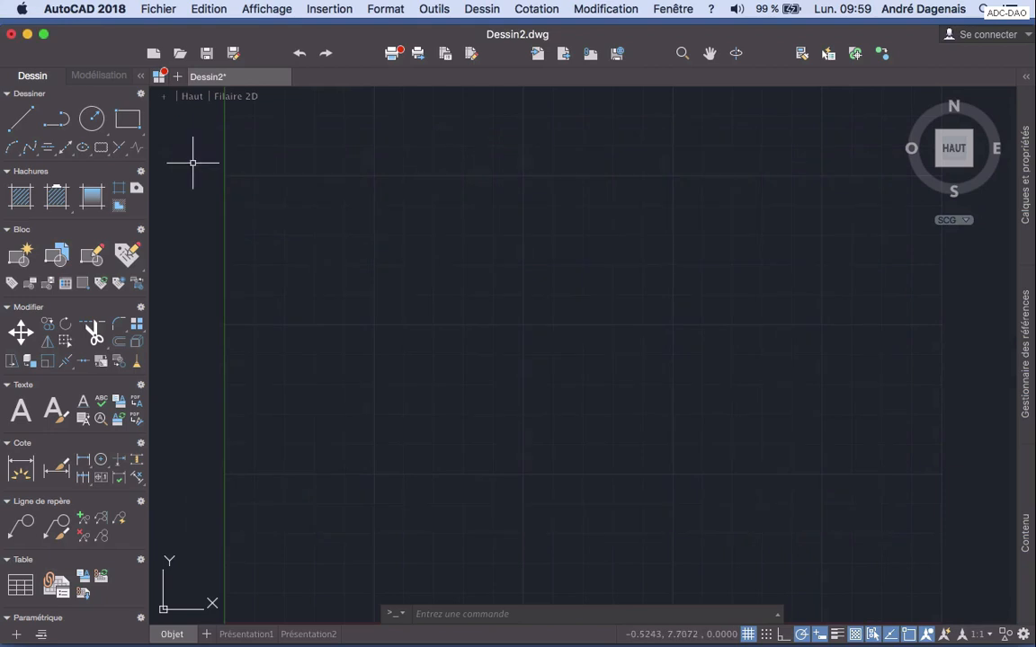
mouse_move(1031, 168)
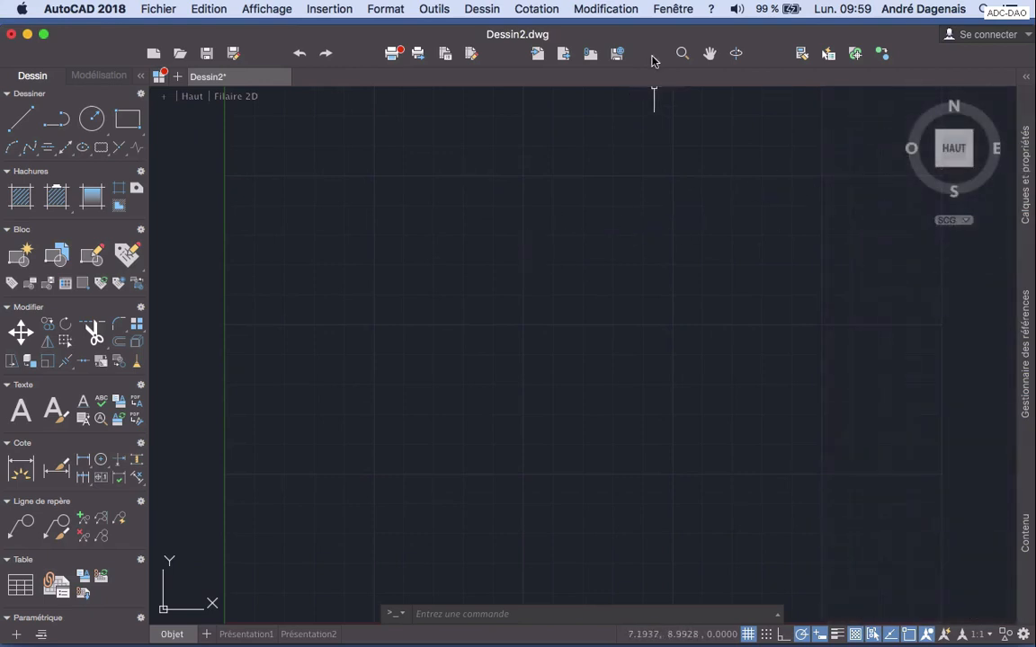
left_click(665, 9)
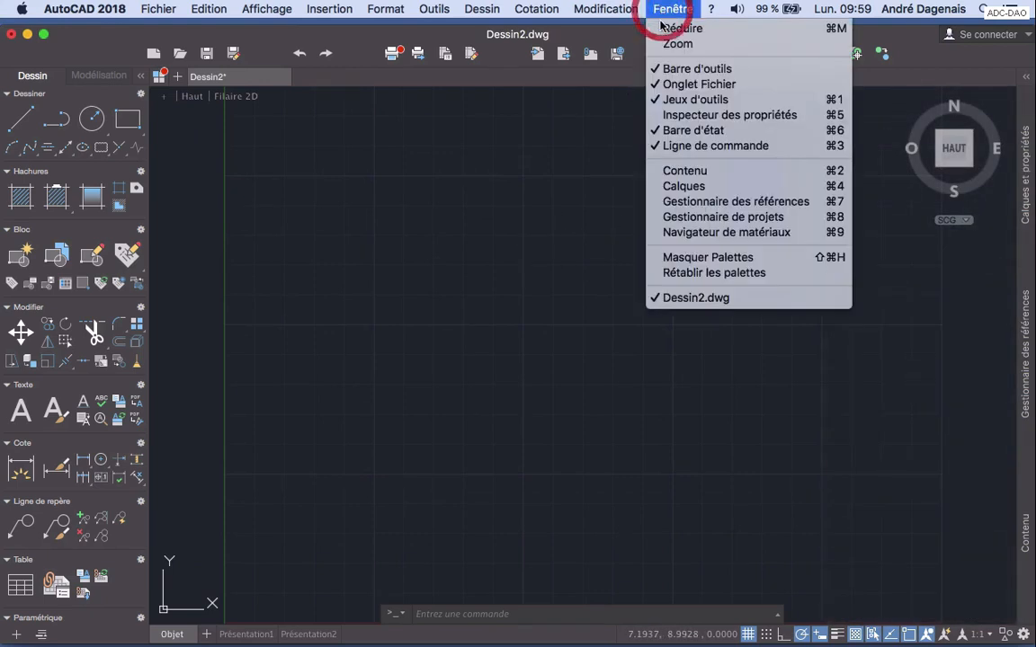
left_click(742, 187)
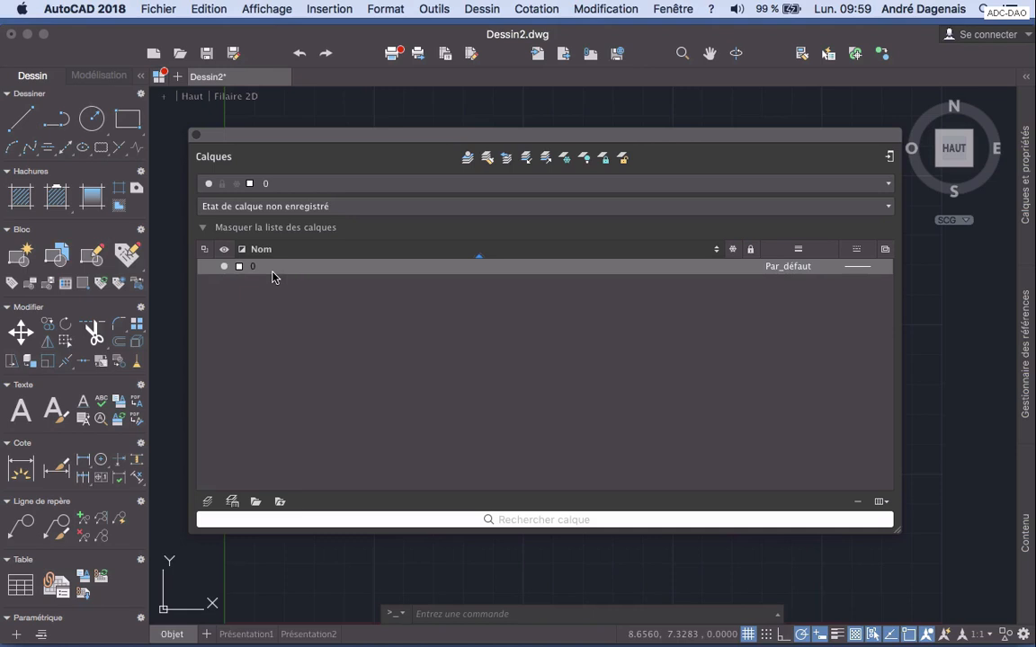
Step: Create a new layer named "Pièce 1"
left_click(207, 502)
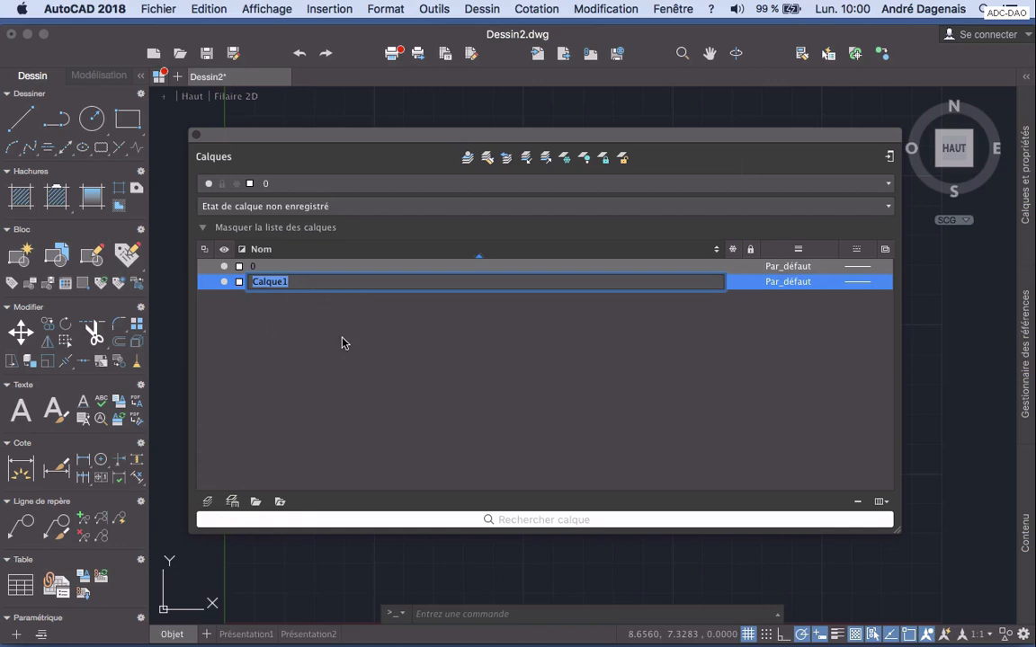
type("Pièe")
key("BackSpace")
type("ce 1")
key("Return")
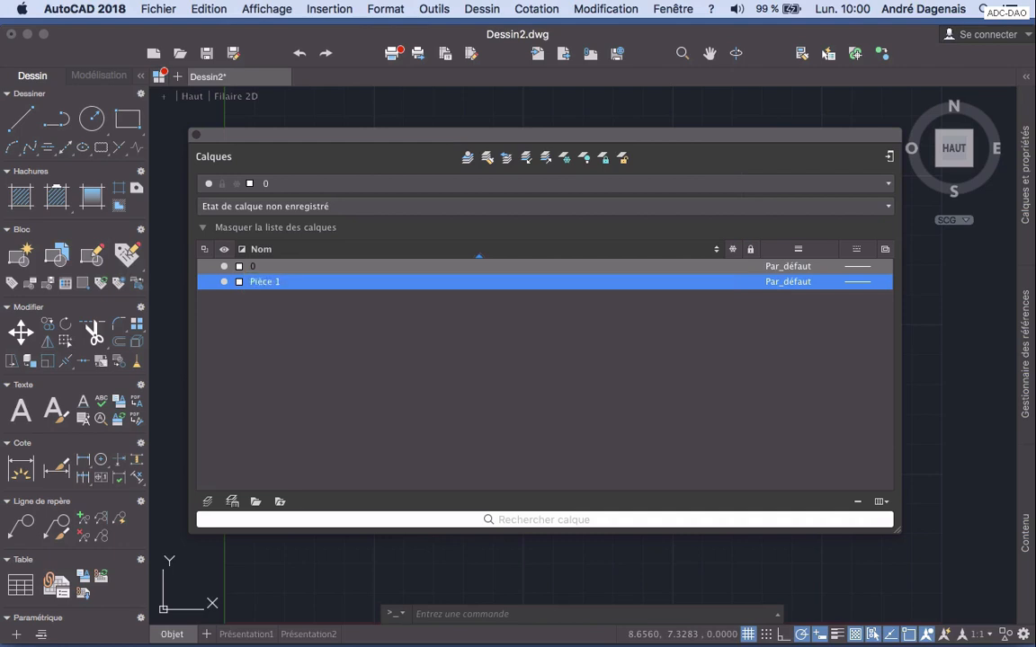
Step: Create a second layer named "Pièce 1 - Caché" for the hidden lines
left_click(208, 502)
type("Pi")
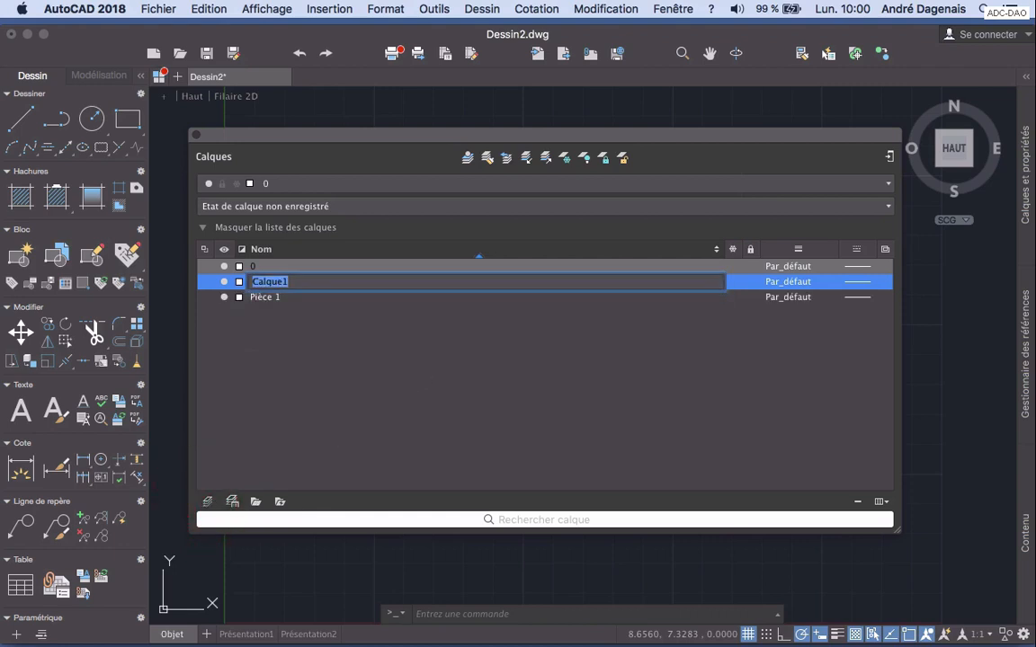
type("èce")
type("-")
key("BackSpace")
key("BackSpace")
type("1 - Cahie")
key("BackSpace")
key("BackSpace")
key("BackSpace")
type("ché")
key("Return")
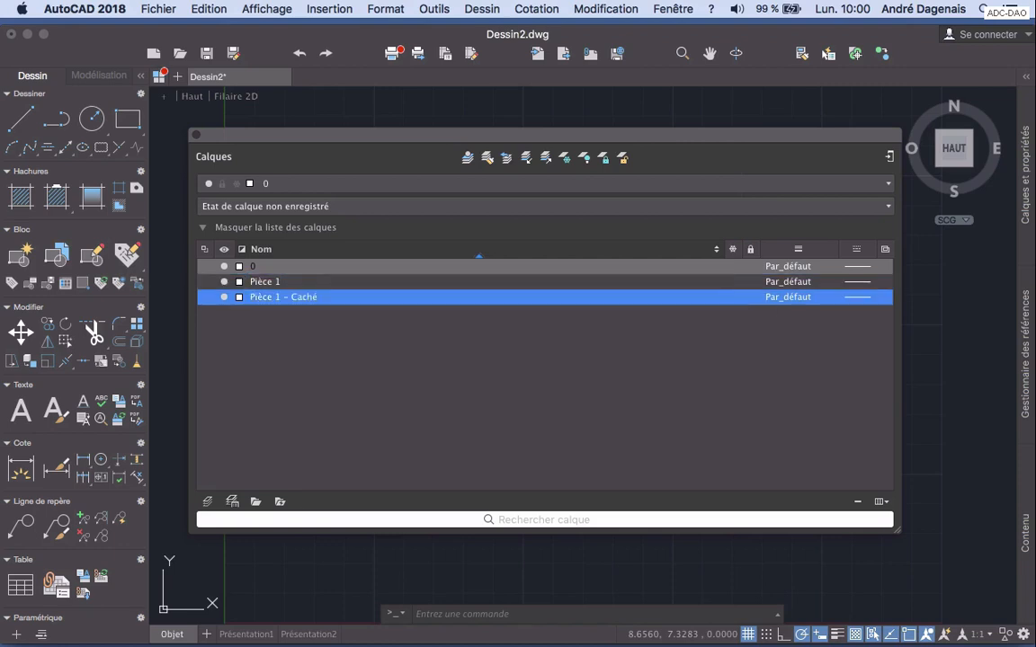
Step: Create a third layer named "Pièce 1 - Axes" for the centre lines
left_click(208, 502)
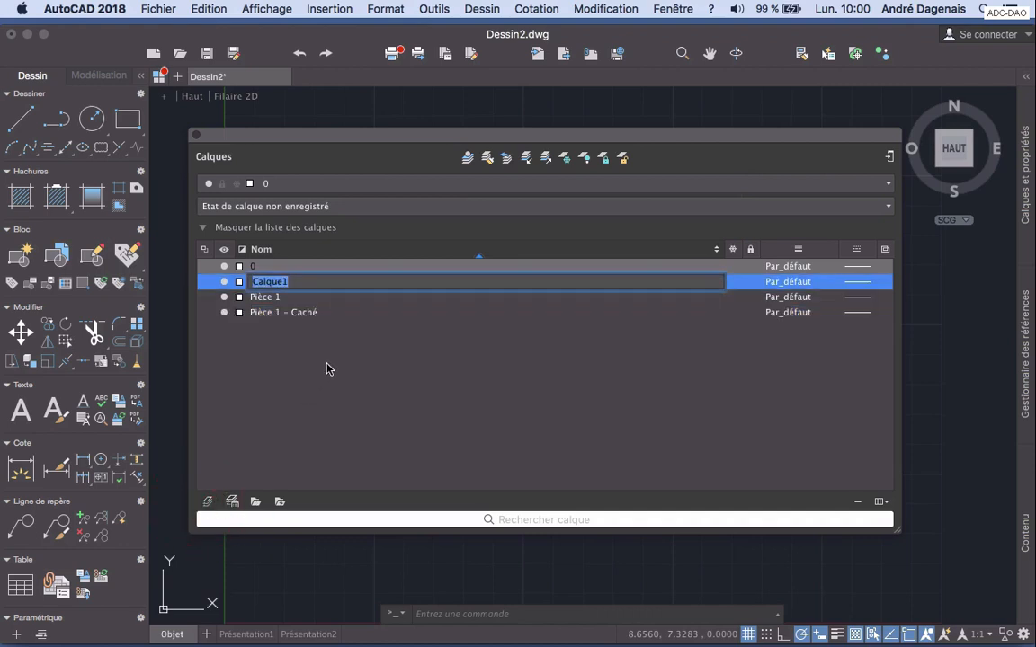
type("Pièce 1 - Axes")
key("Return")
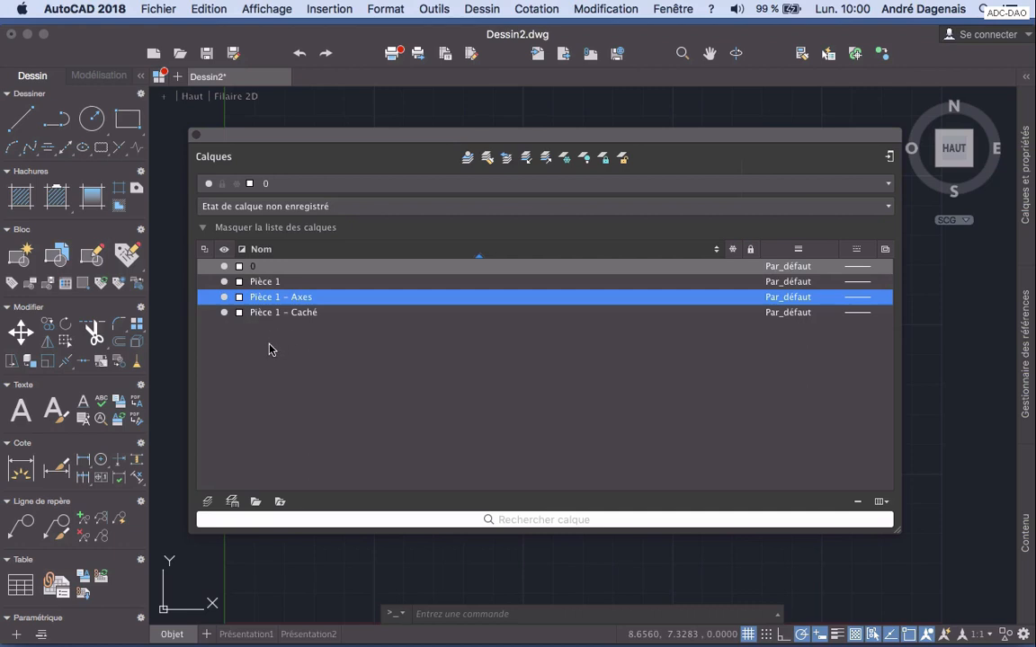
Step: Look through the true-colour and colour-book palettes for layer Pièce 1, and set its colour to cyan from the AutoCAD colour index
left_click(240, 285)
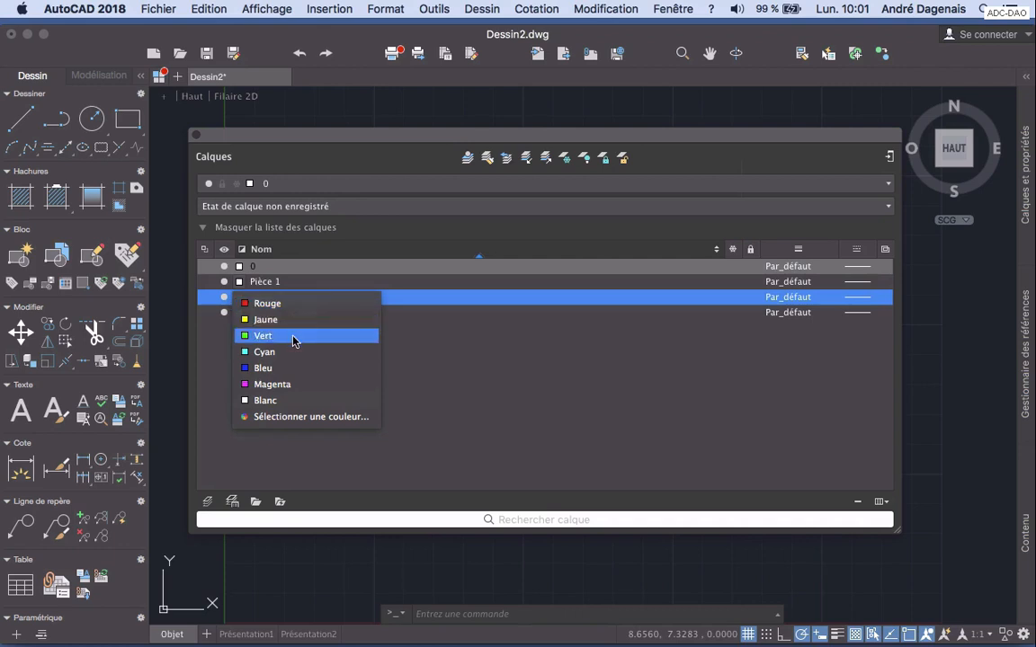
left_click(295, 418)
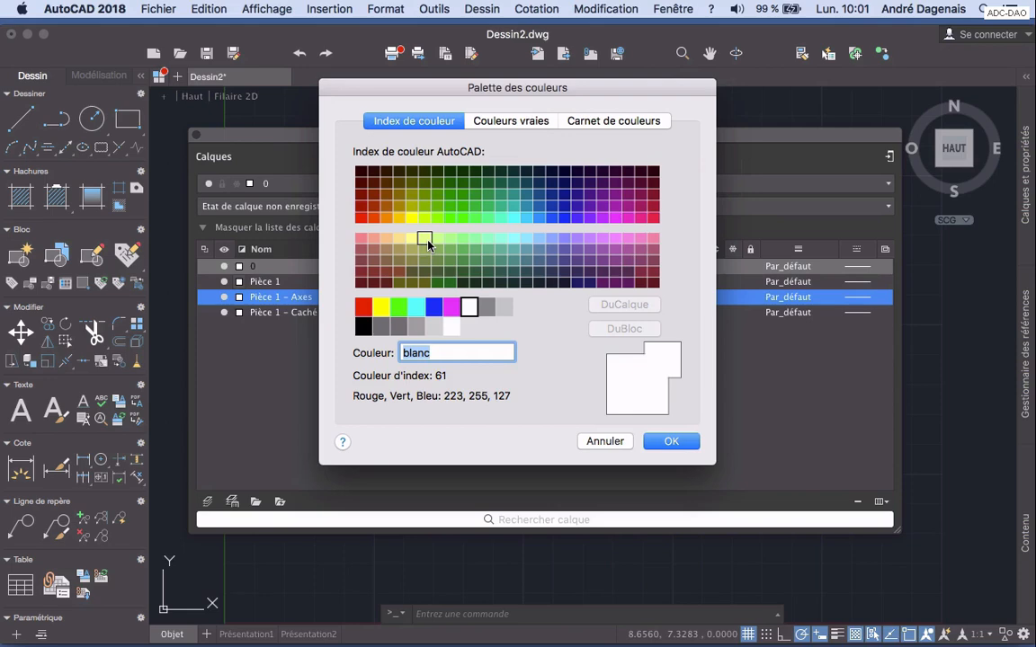
left_click(488, 120)
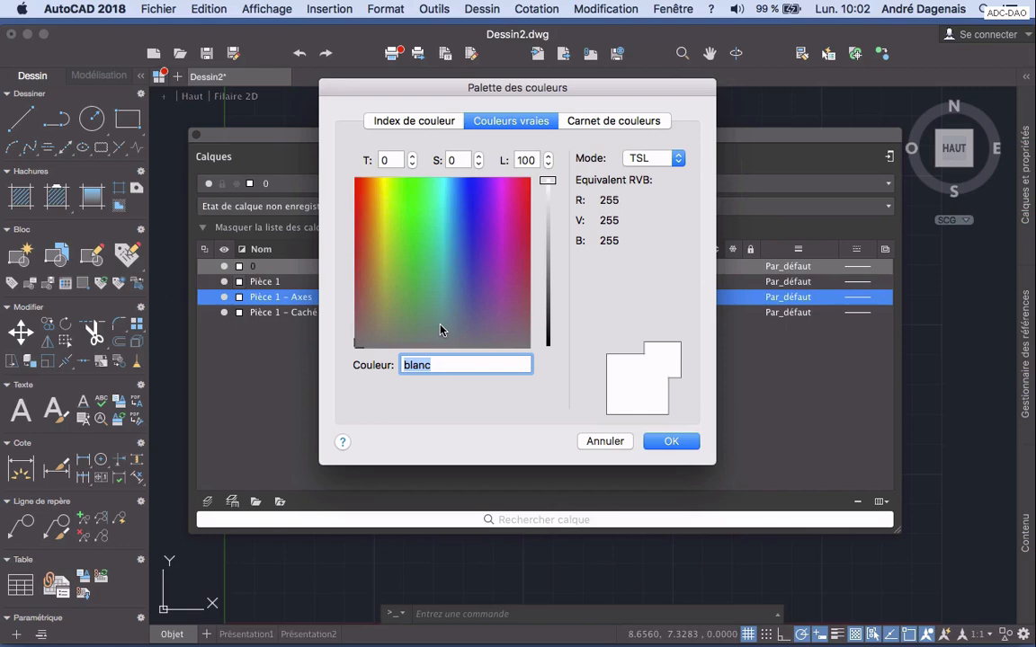
left_click(608, 120)
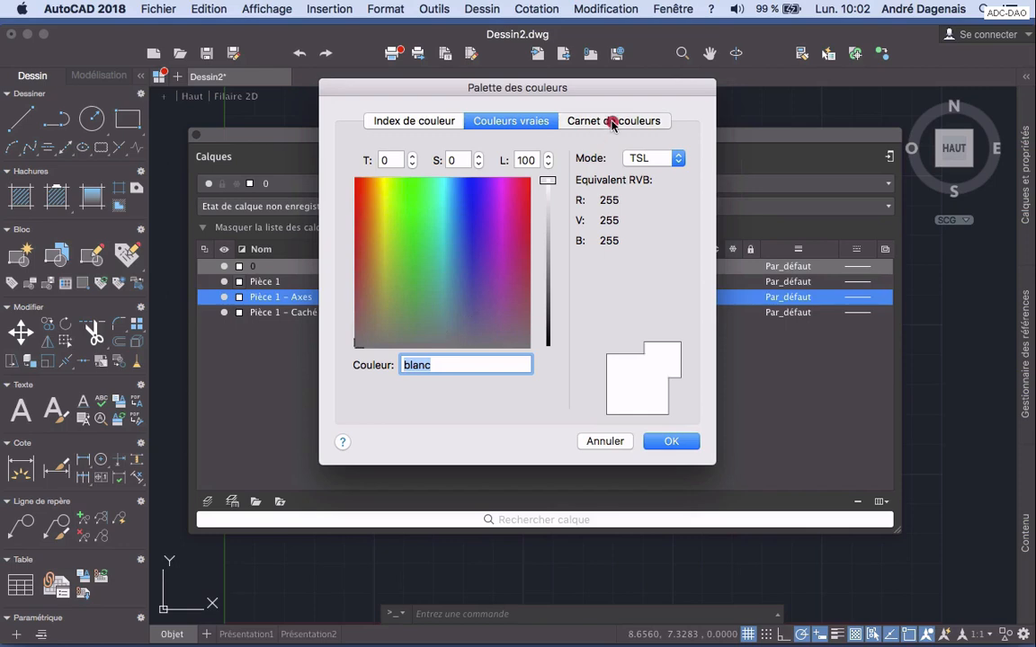
scroll(467, 250, "down", 12)
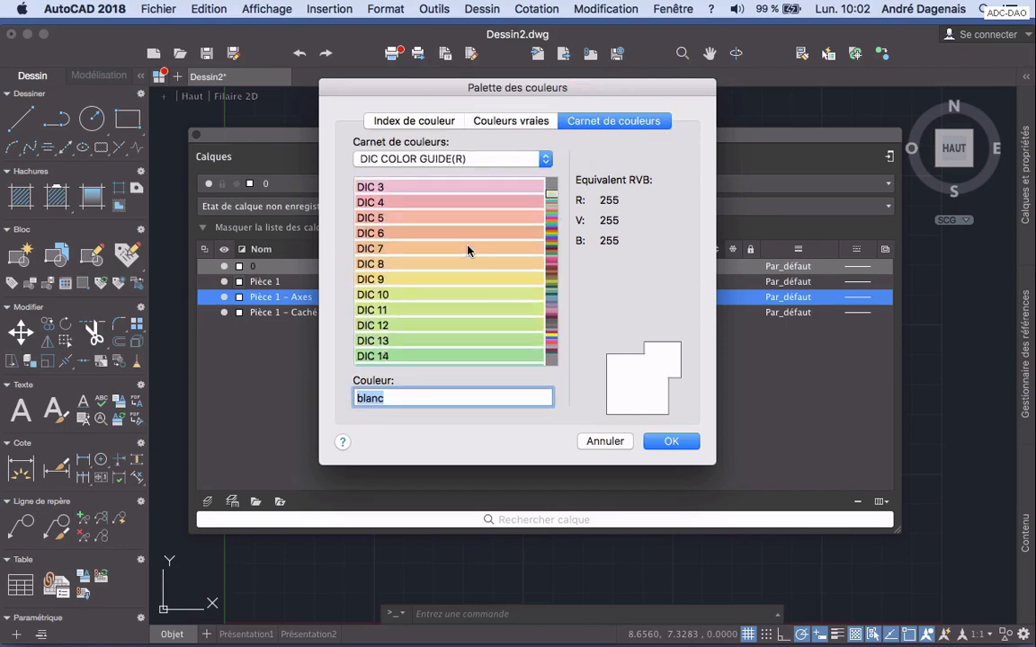
scroll(468, 250, "down", 2)
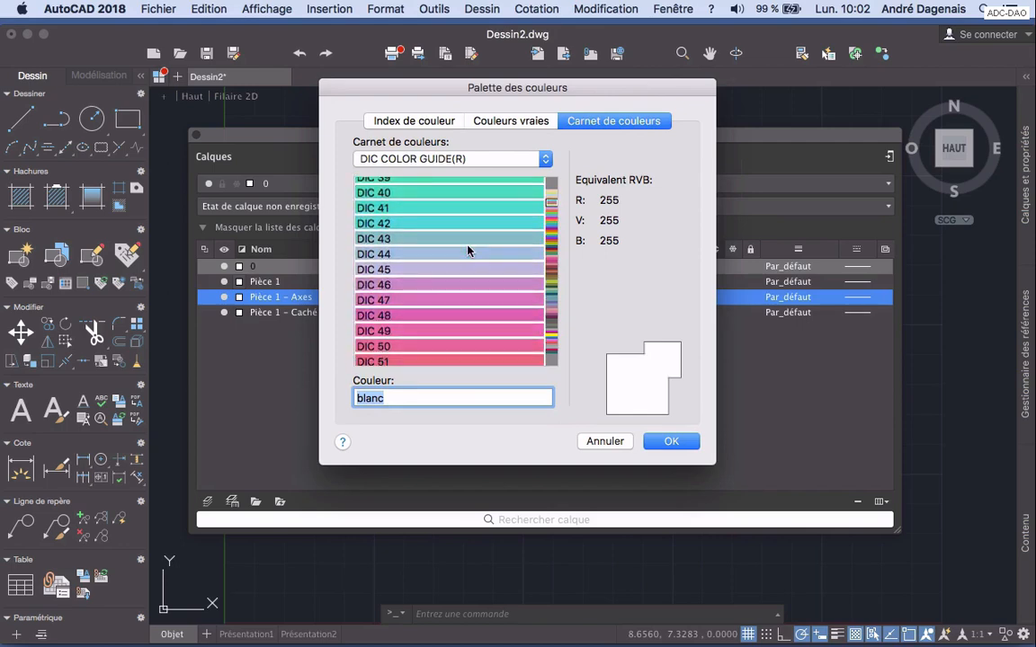
left_click(544, 159)
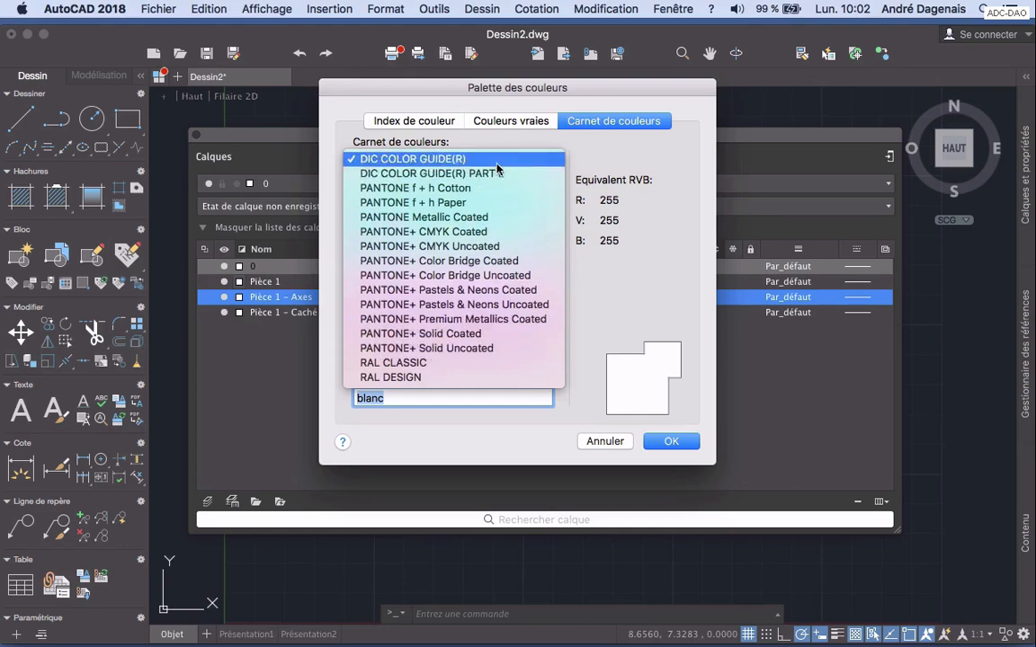
left_click(411, 119)
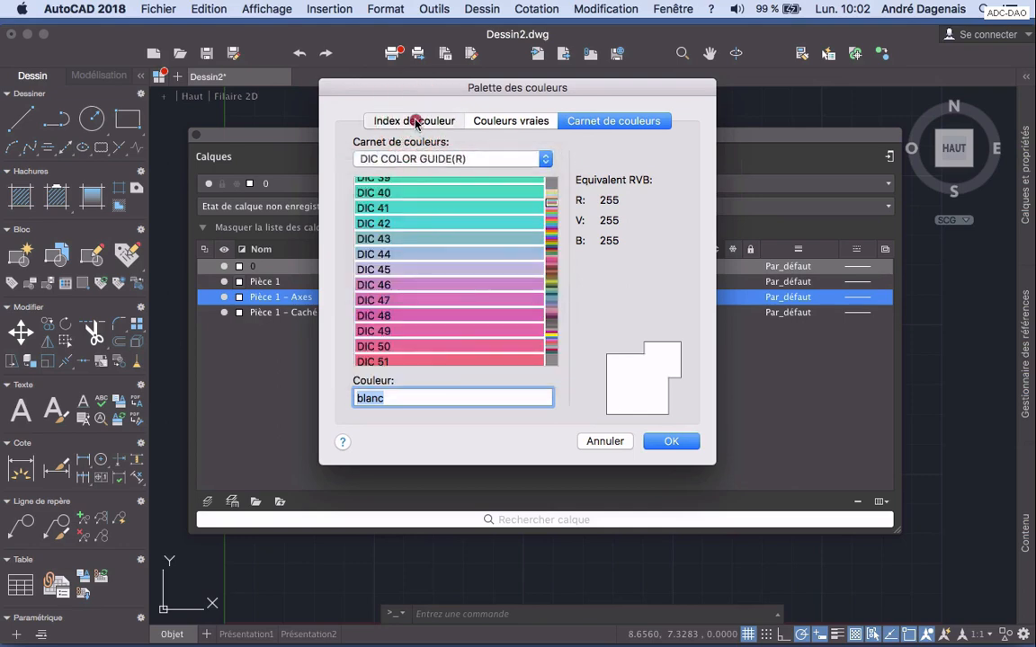
left_click(416, 122)
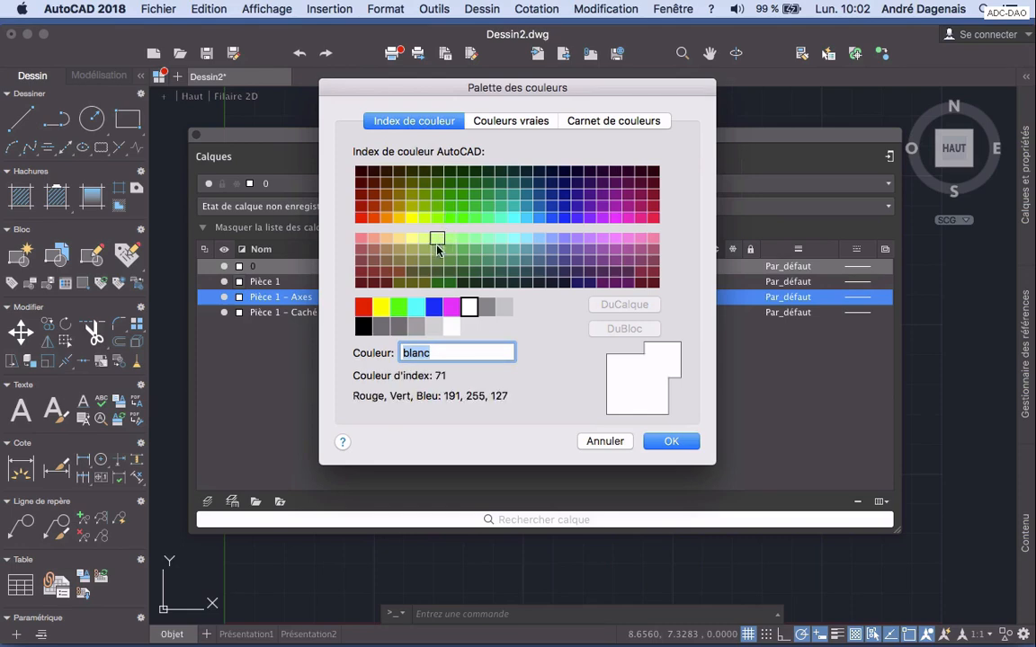
left_click(419, 310)
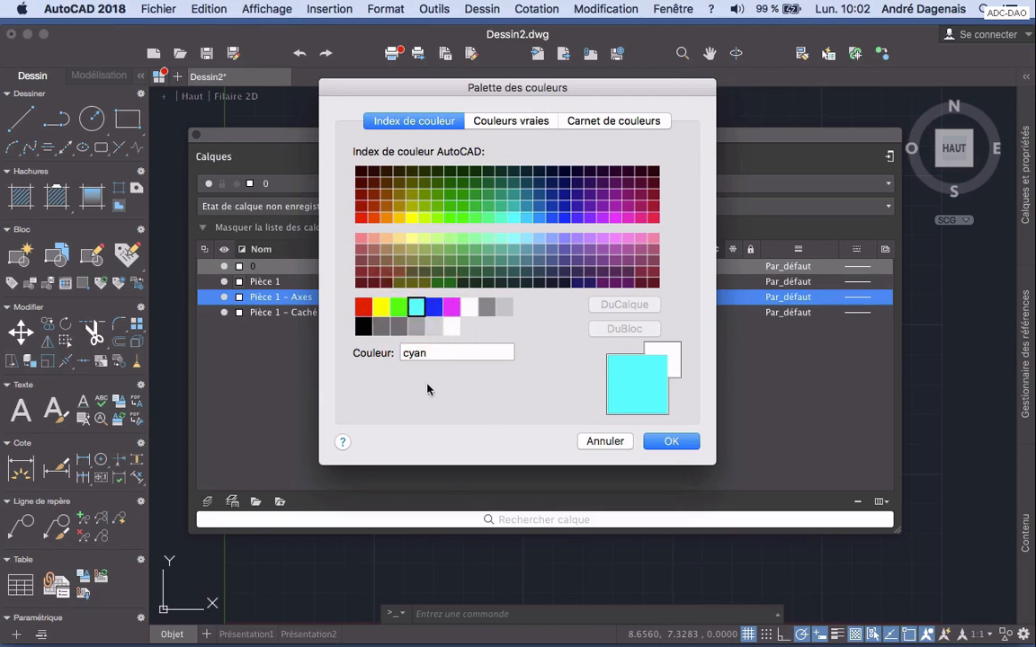
left_click(673, 441)
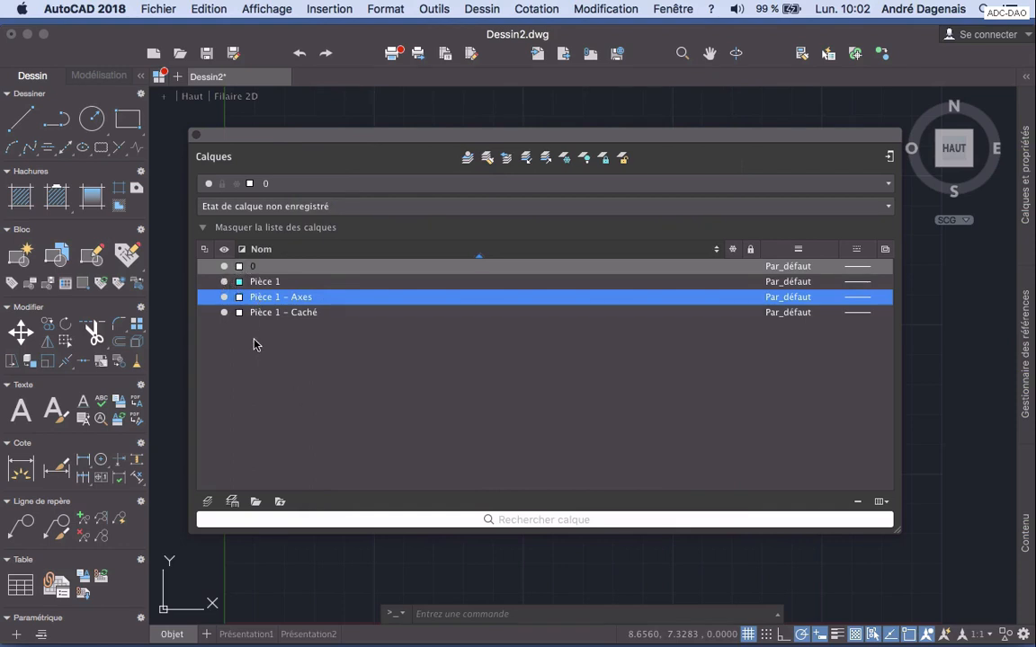
Step: Set the colour of layer Pièce 1 - Axes to red (Rouge) and of Pièce 1 - Caché to green (Vert)
left_click(240, 298)
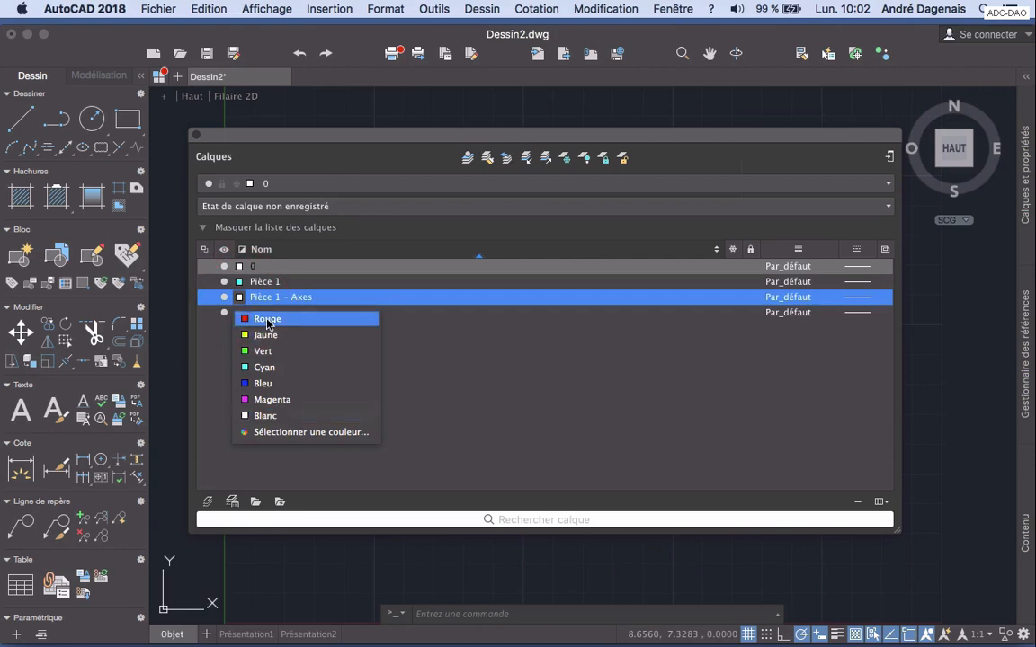
left_click(268, 319)
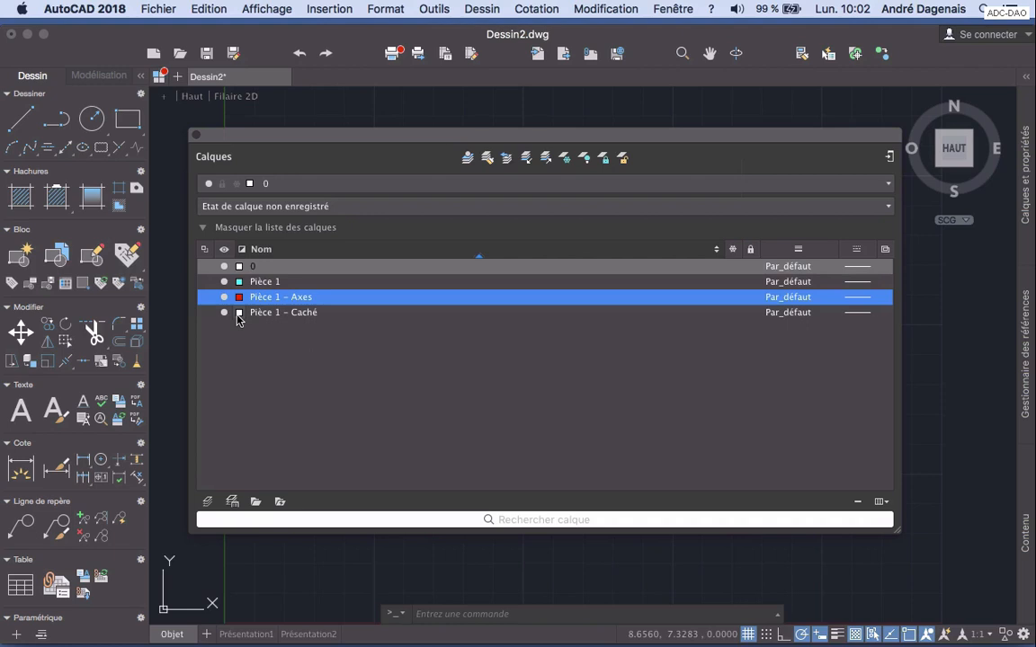
left_click(239, 312)
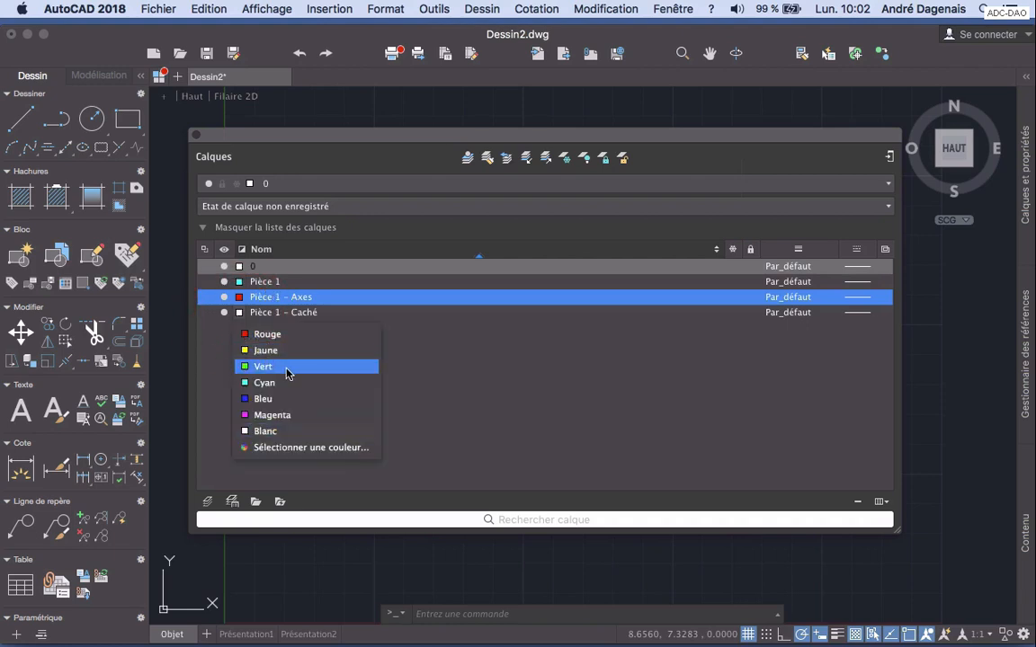
left_click(286, 369)
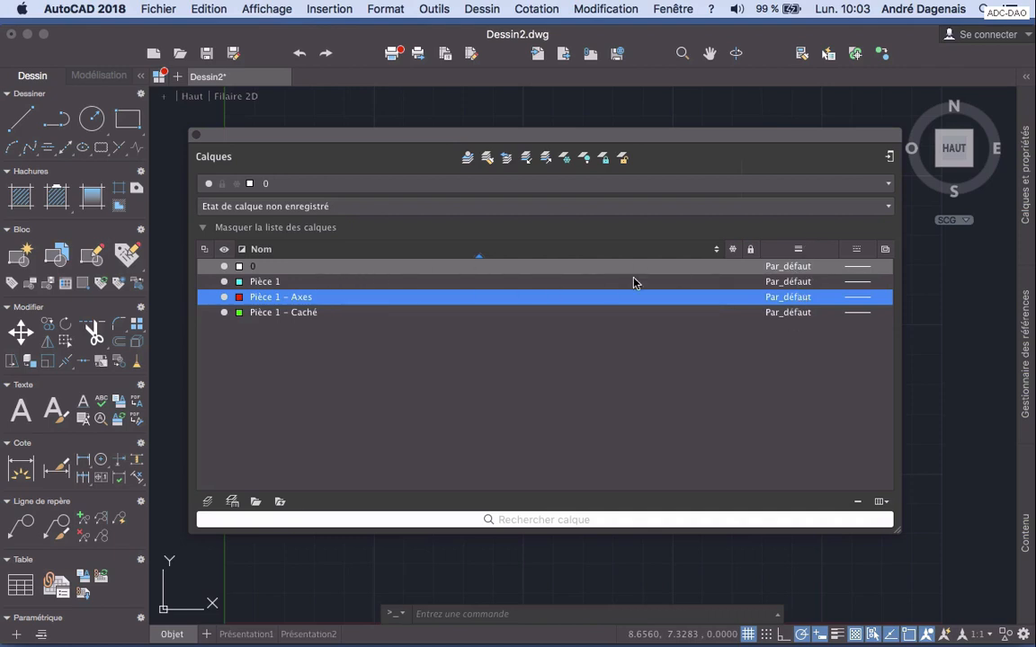
Step: Set the lineweight of layer Pièce 1 to 0.50 mm
left_click(787, 295)
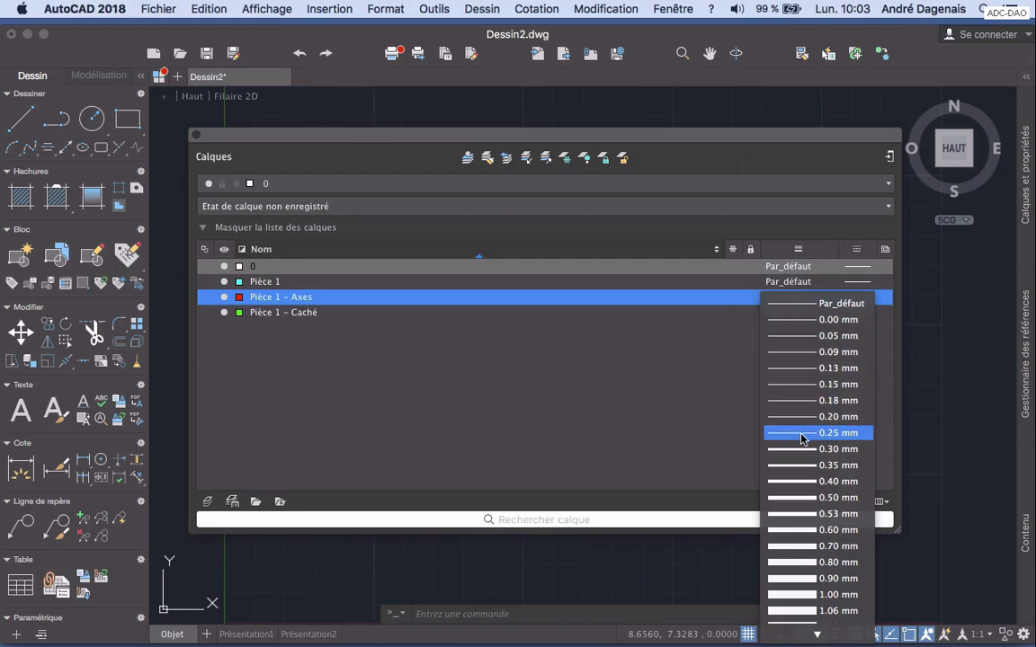
left_click(373, 288)
left_click(370, 281)
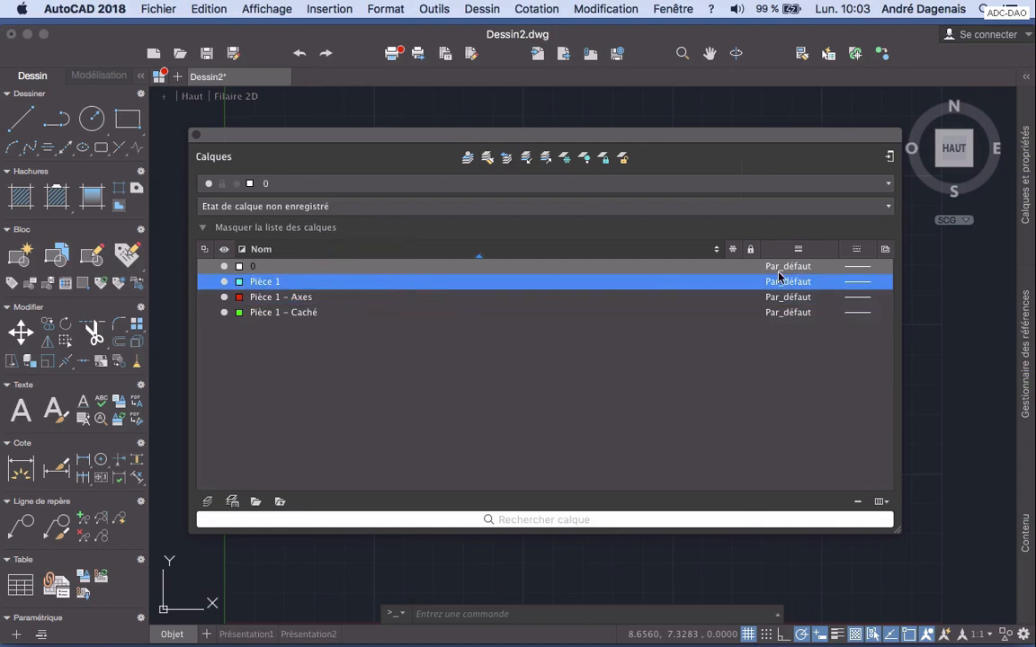
left_click(812, 284)
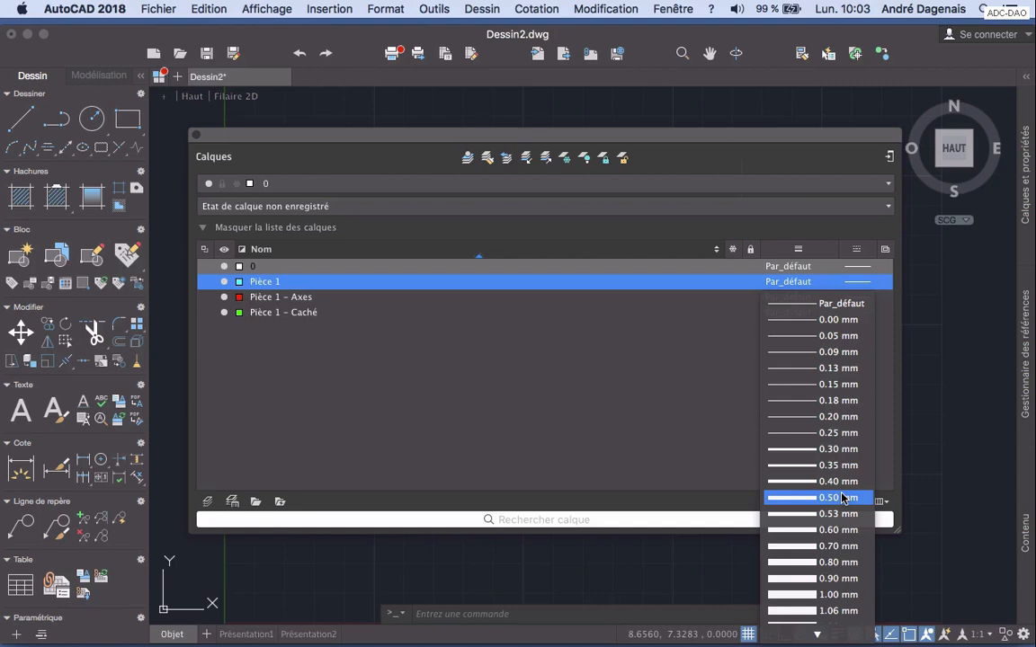
left_click(795, 499)
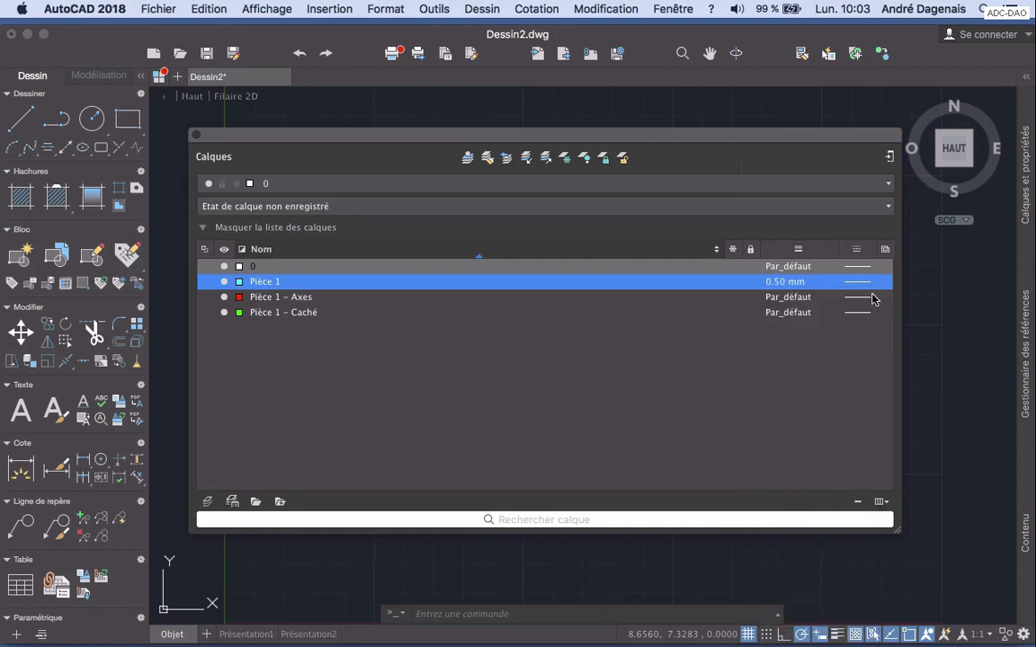
Step: Set the lineweight of layer Pièce 1 - Axes to 0.18 mm and of Pièce 1 - Caché to 0.35 mm
left_click(805, 299)
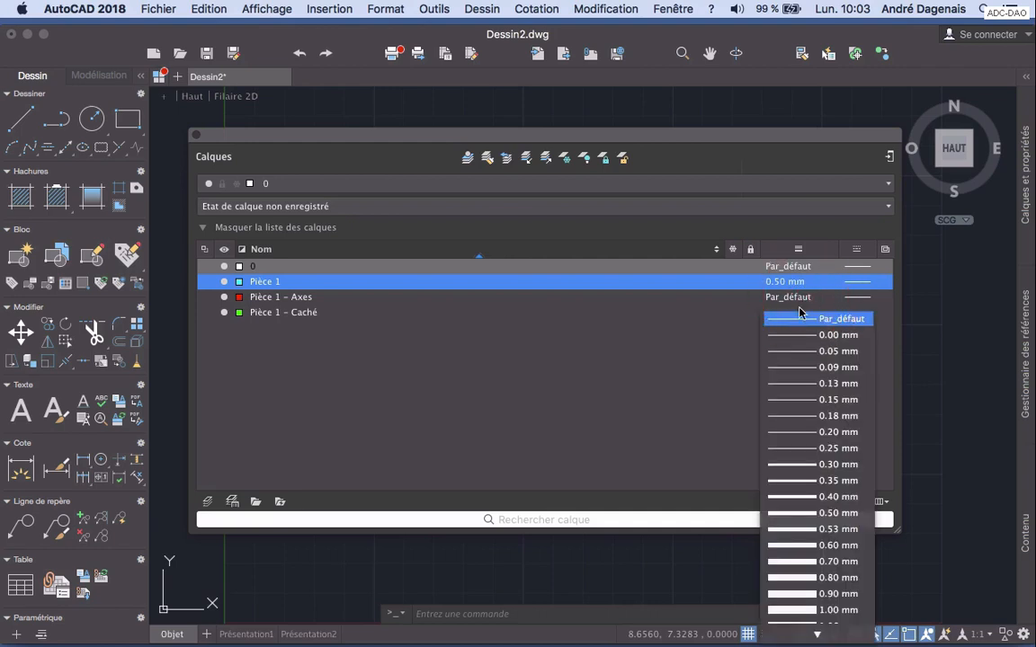
left_click(800, 414)
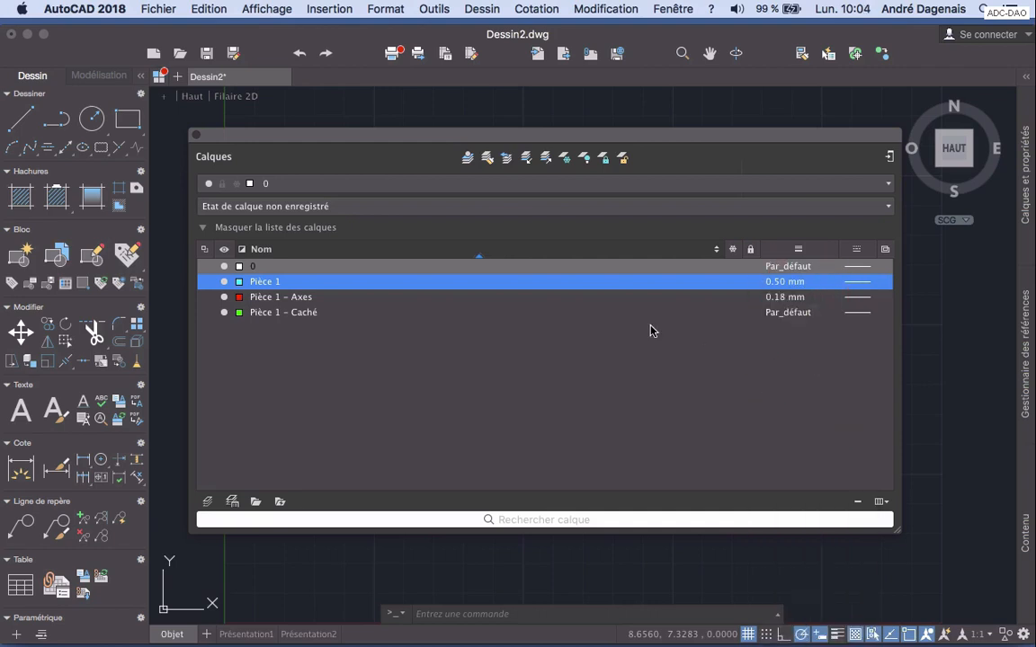
left_click(292, 315)
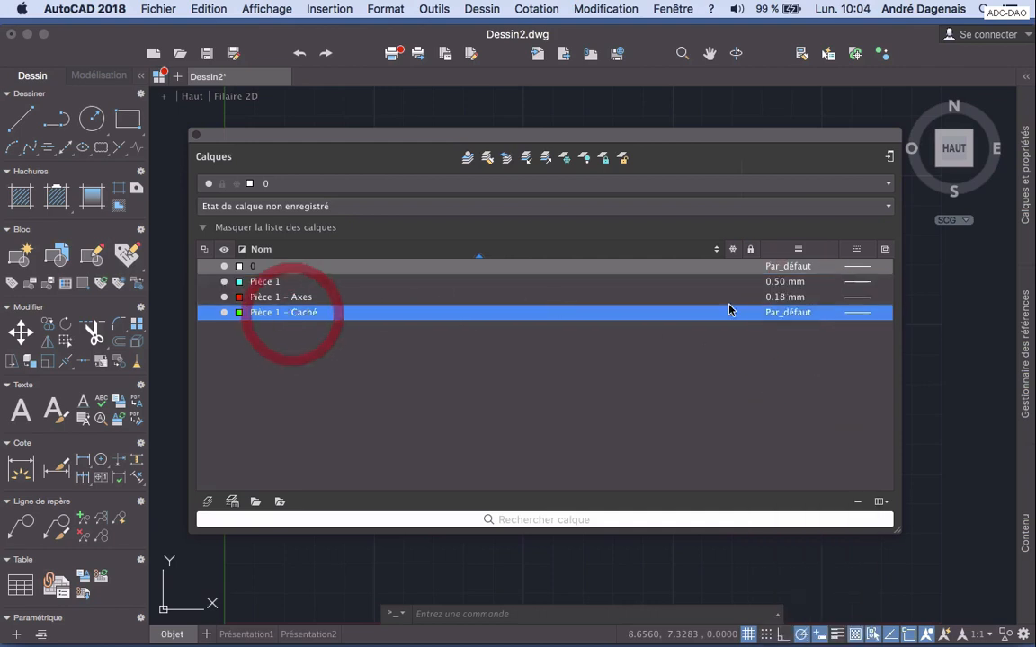
left_click(809, 315)
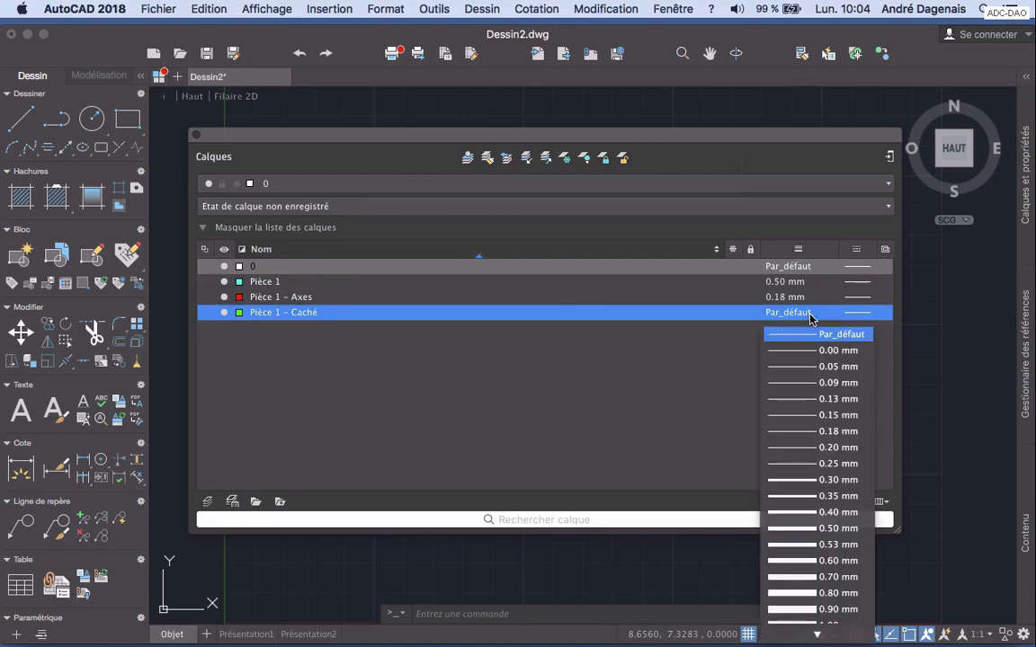
left_click(801, 495)
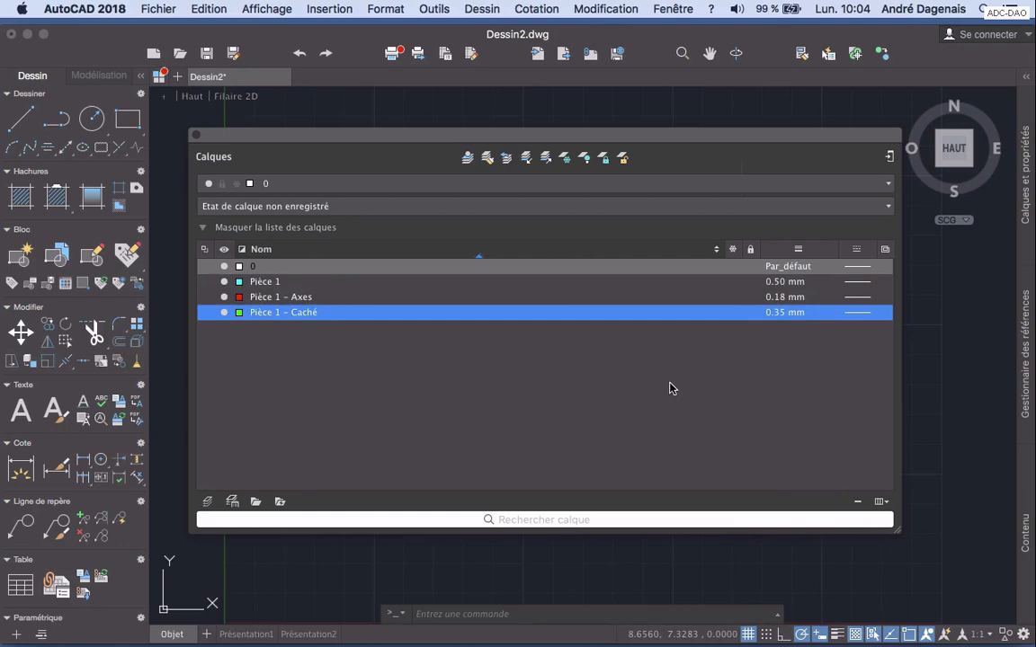
Step: Check the layer table in the Pièce 501 PDF, and look at the linetype choices for the AutoCAD layers
key("ctrl+Right")
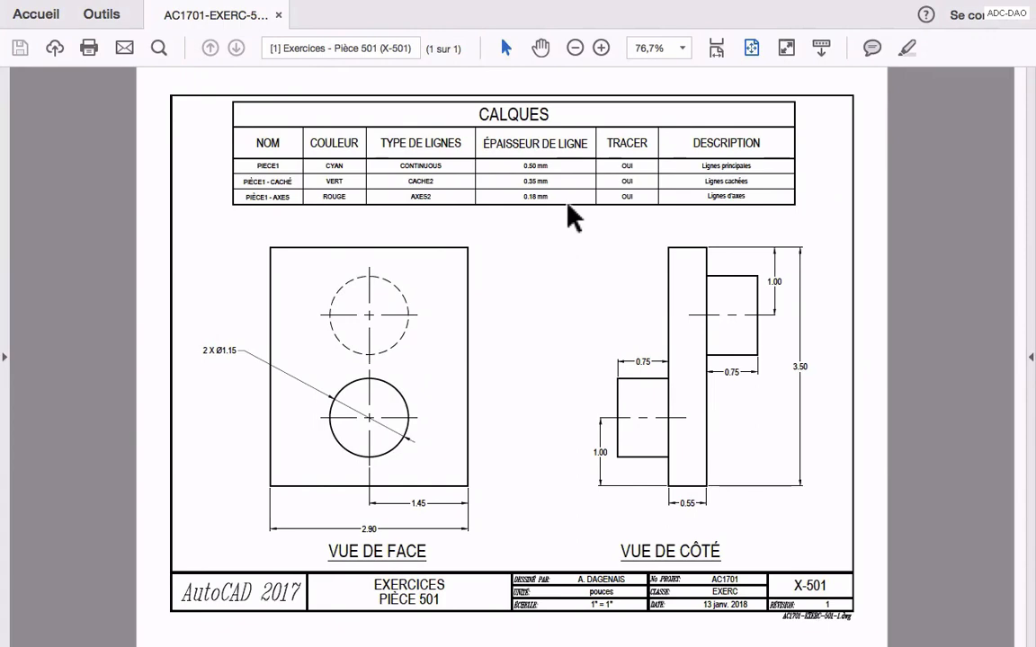
key("ctrl+Left")
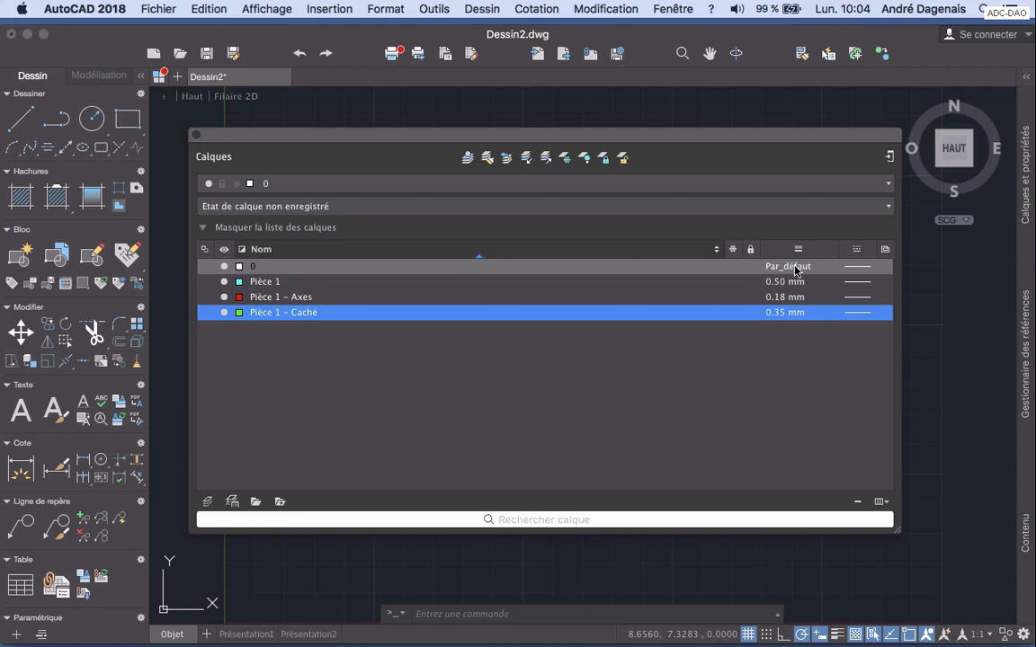
left_click(857, 297)
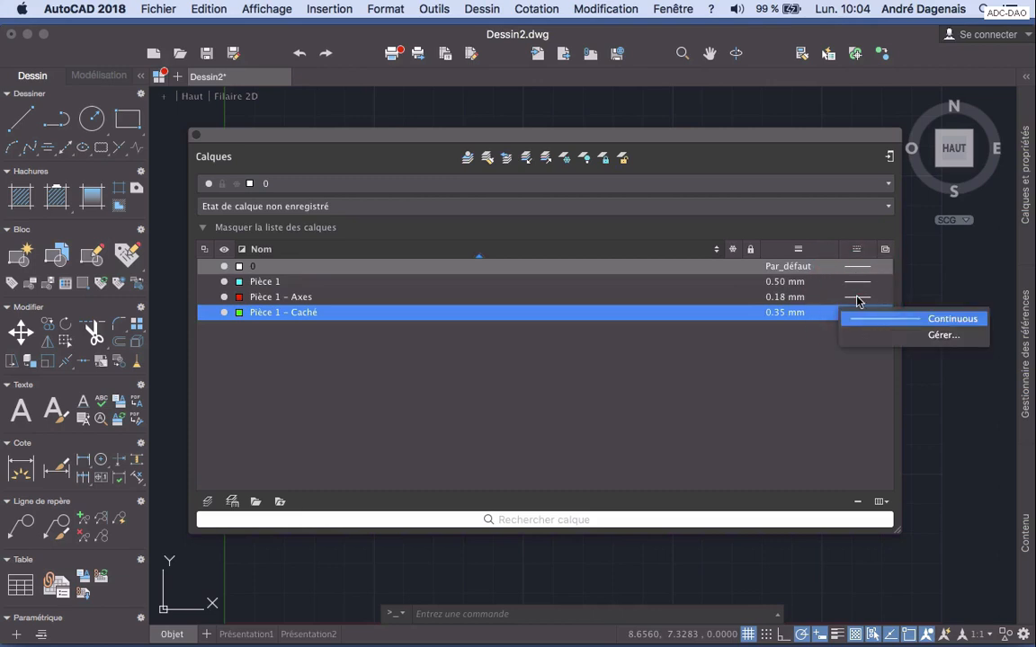
left_click(810, 355)
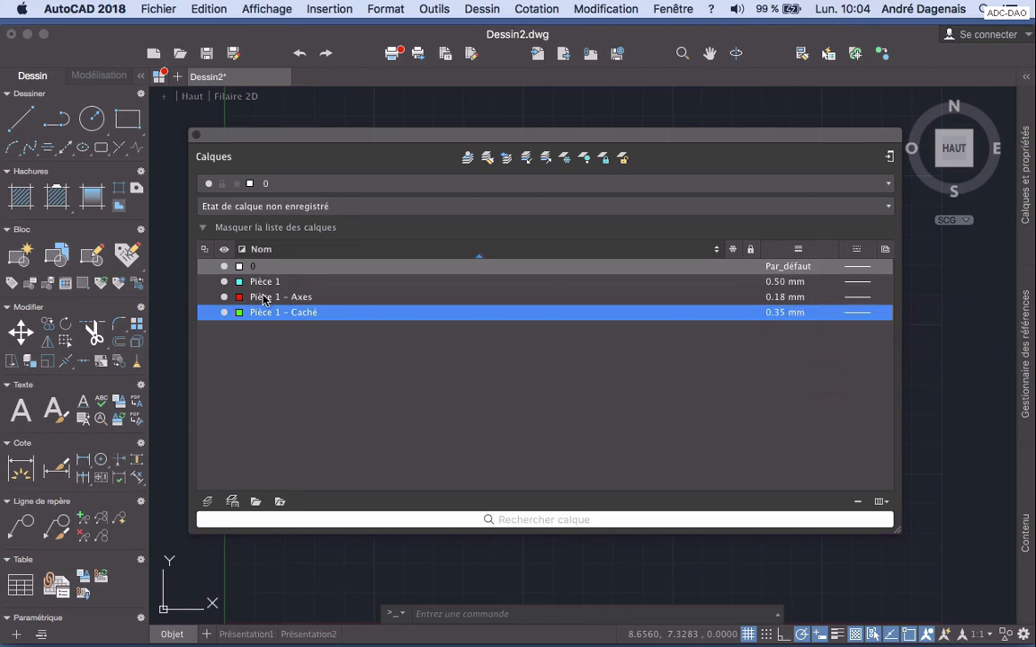
Step: Load the CENTER2 linetype from acad.lin and assign it to layer Pièce 1 - Axes
left_click(270, 297)
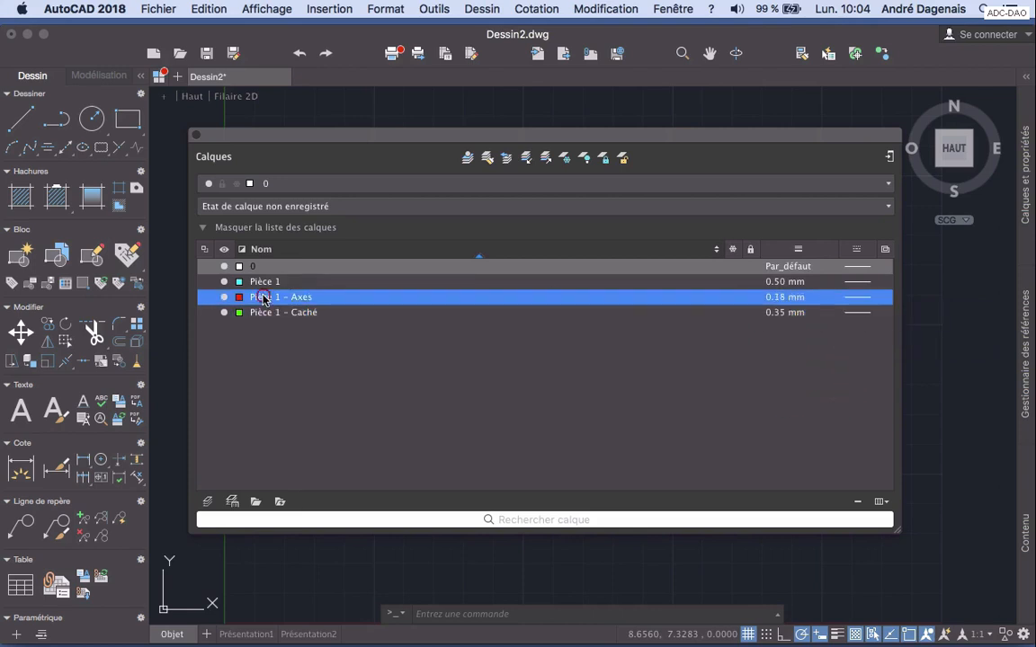
left_click(864, 299)
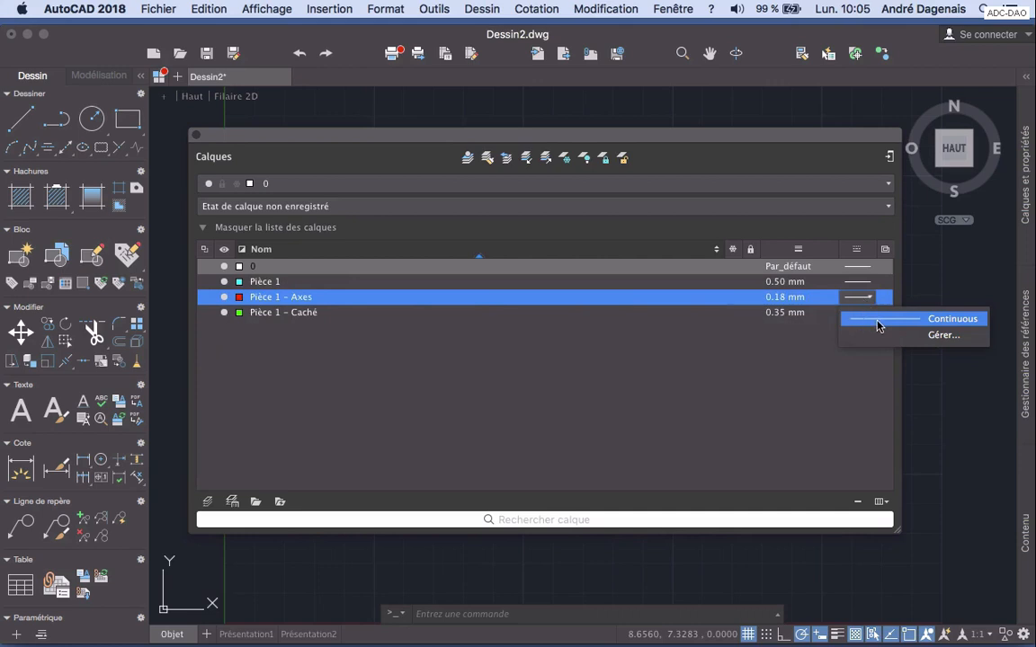
left_click(938, 339)
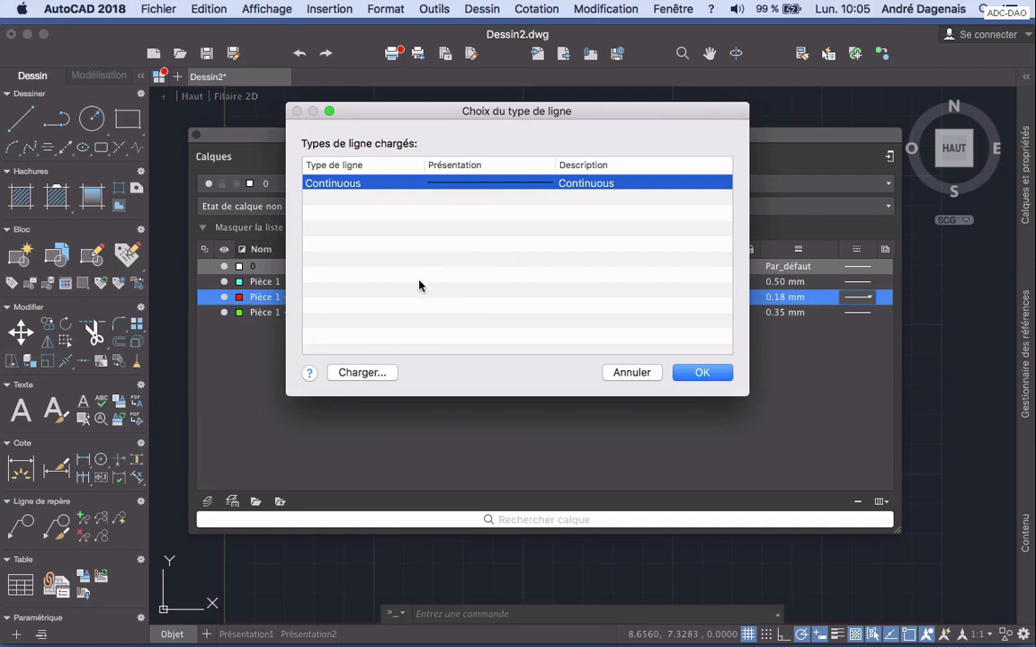
left_click(364, 374)
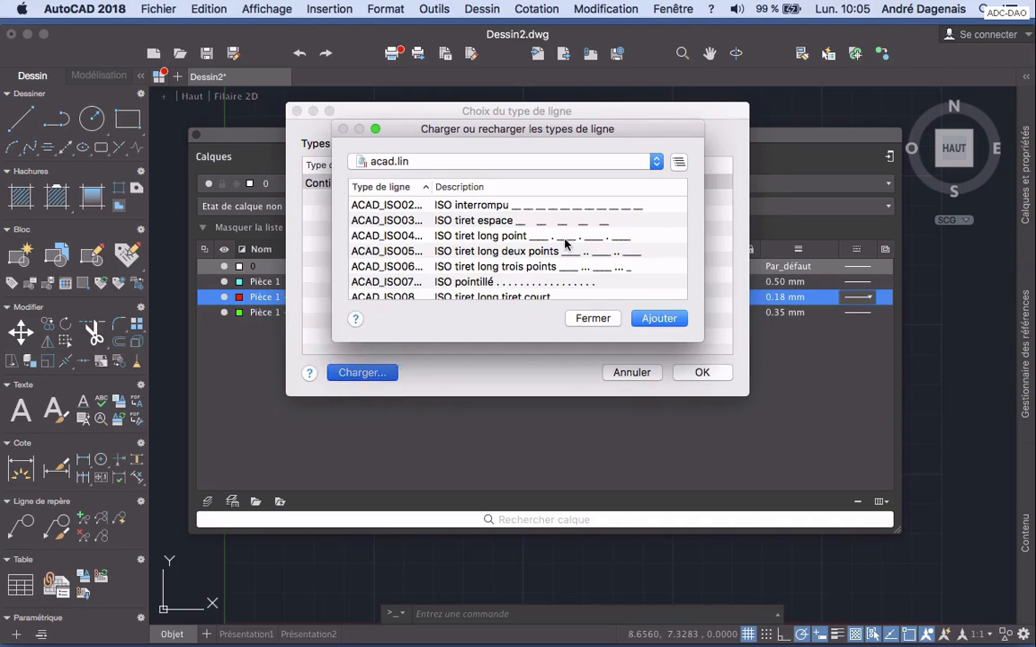
scroll(564, 243, "down", 10)
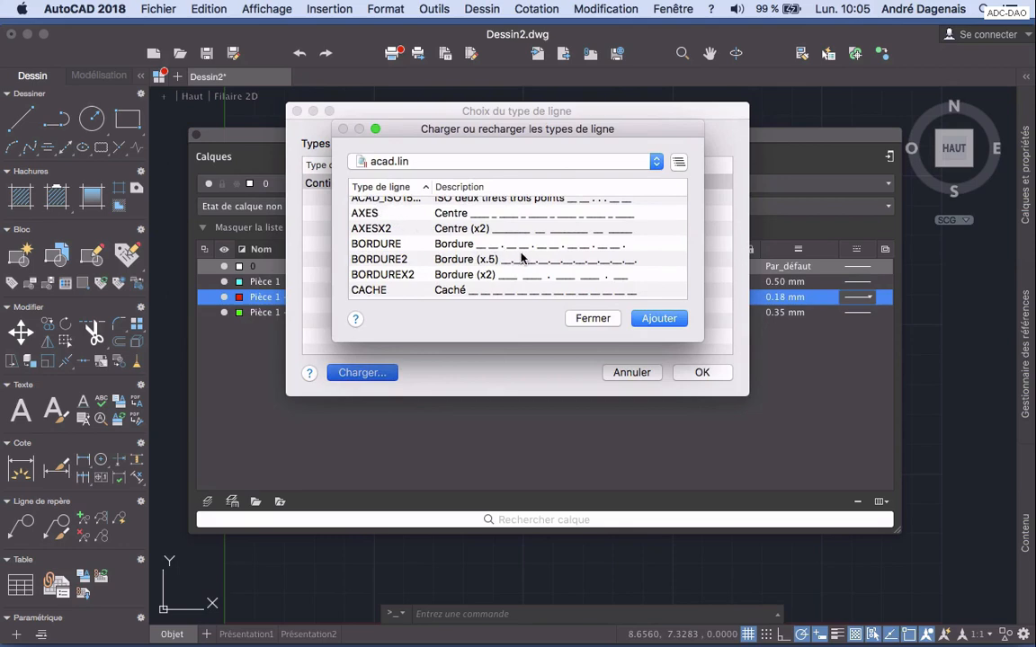
scroll(522, 258, "down", 4)
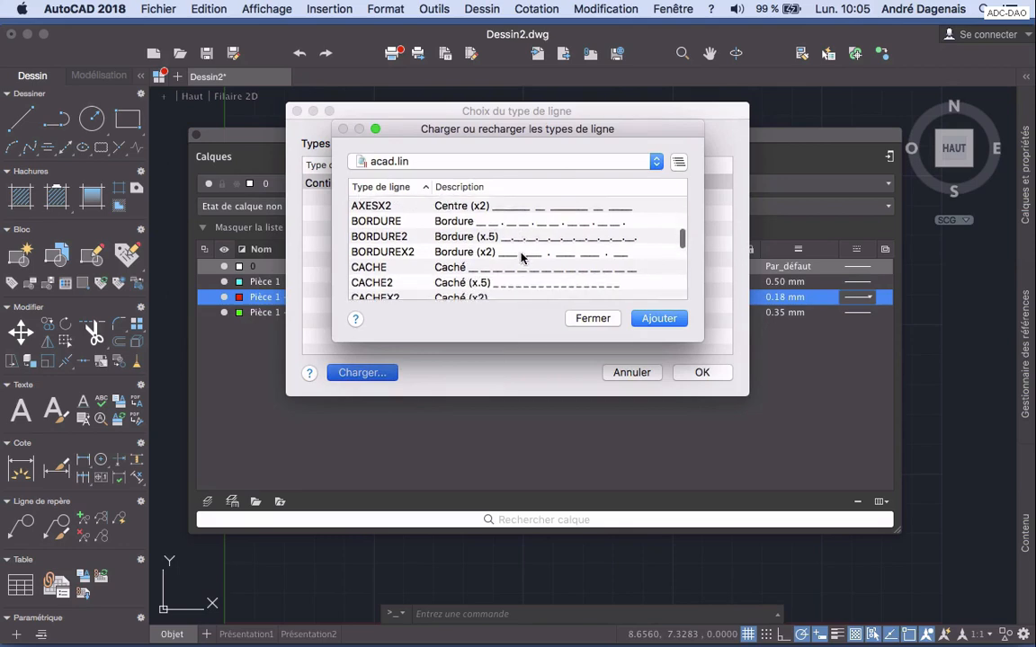
scroll(521, 258, "up", 4)
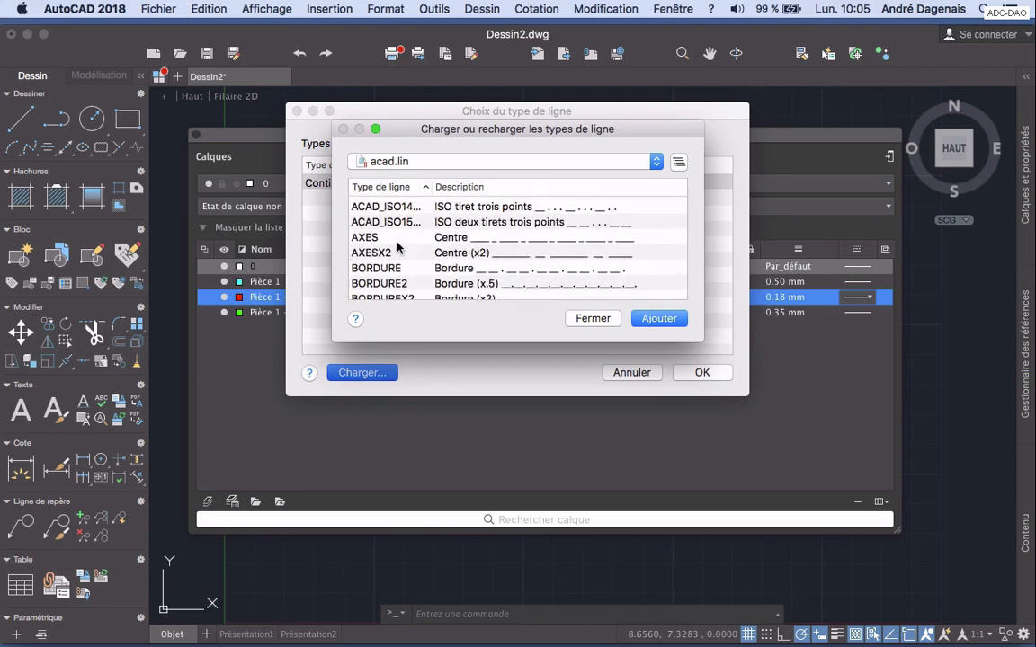
scroll(399, 247, "down", 5)
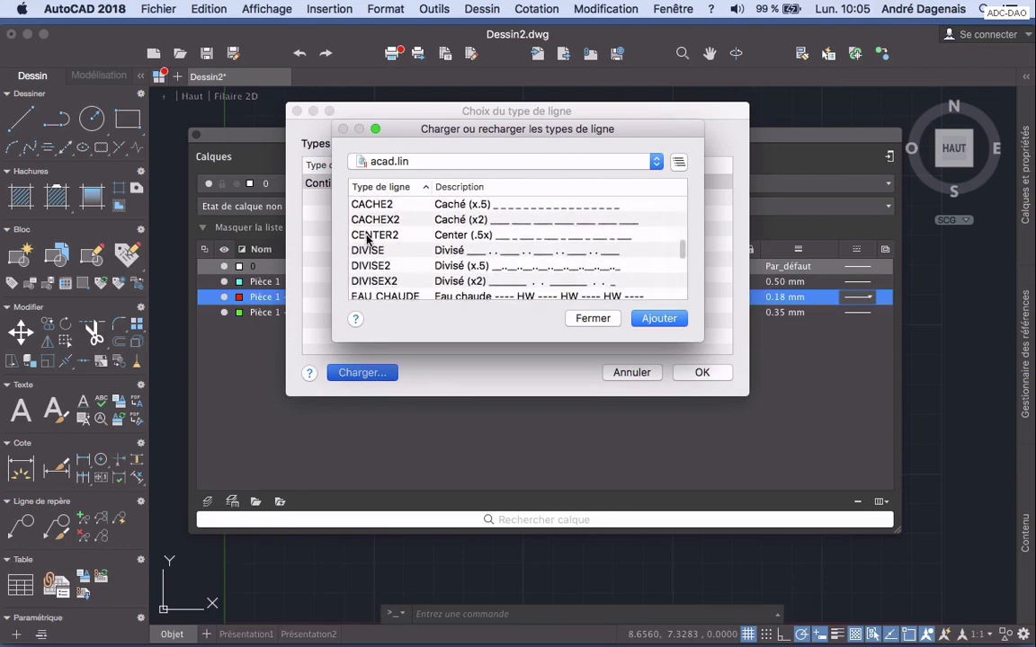
left_click(367, 236)
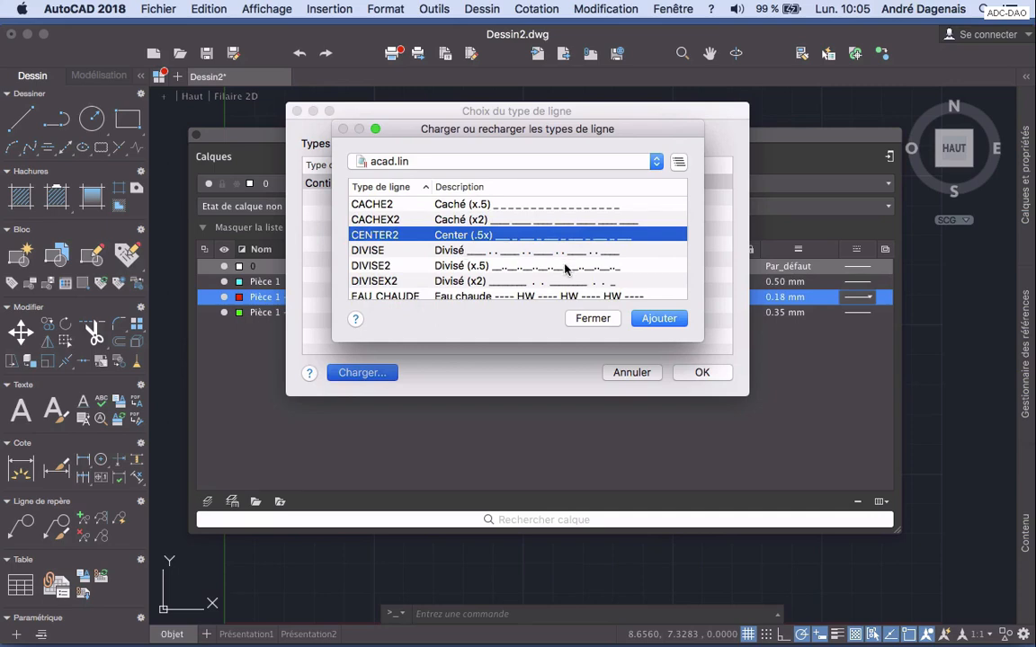
left_click(657, 319)
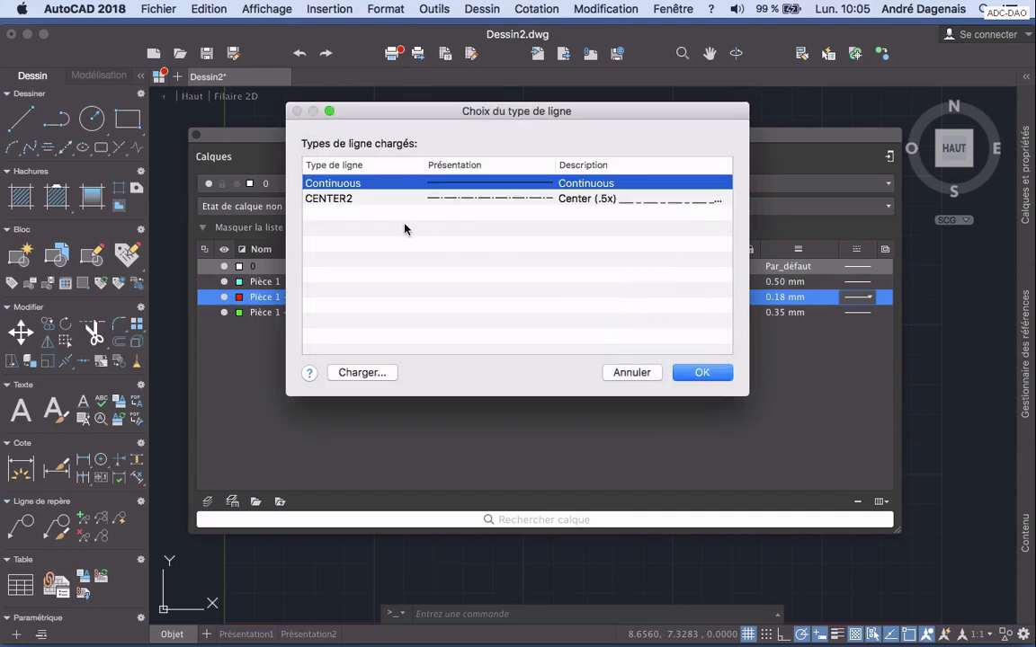
left_click(336, 200)
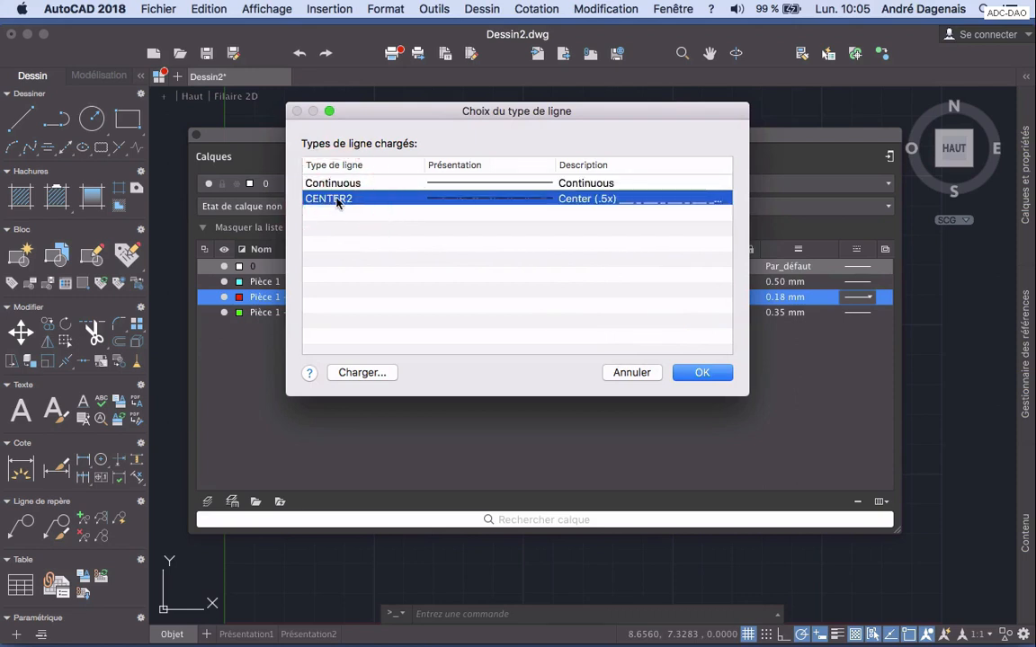
left_click(714, 377)
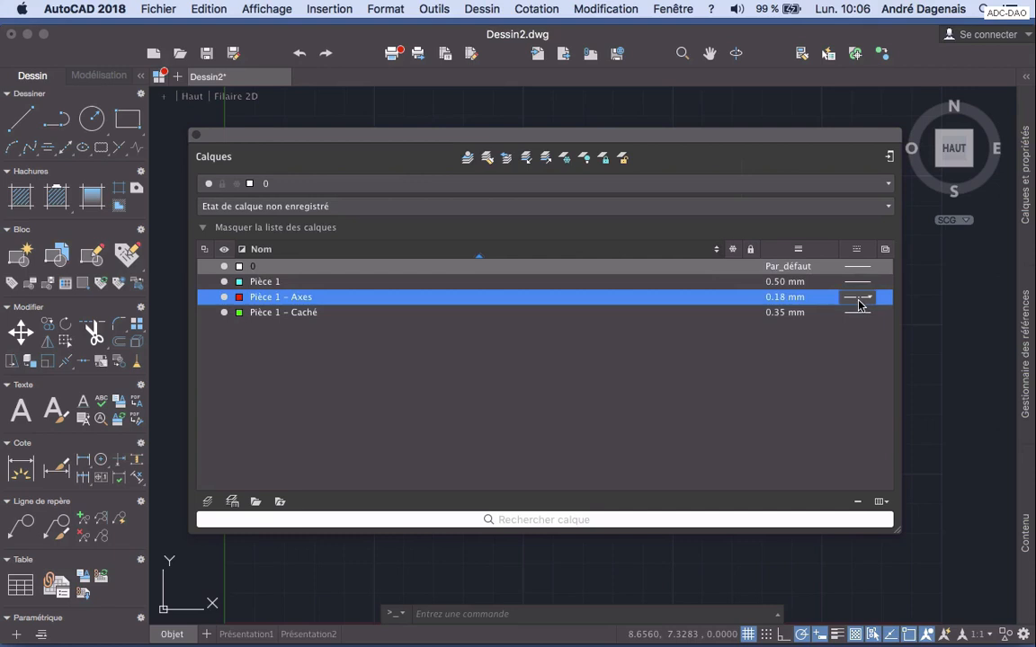
Step: Load the CACHE2 linetype from acad.lin and assign it to layer Pièce 1 - Caché
left_click(295, 312)
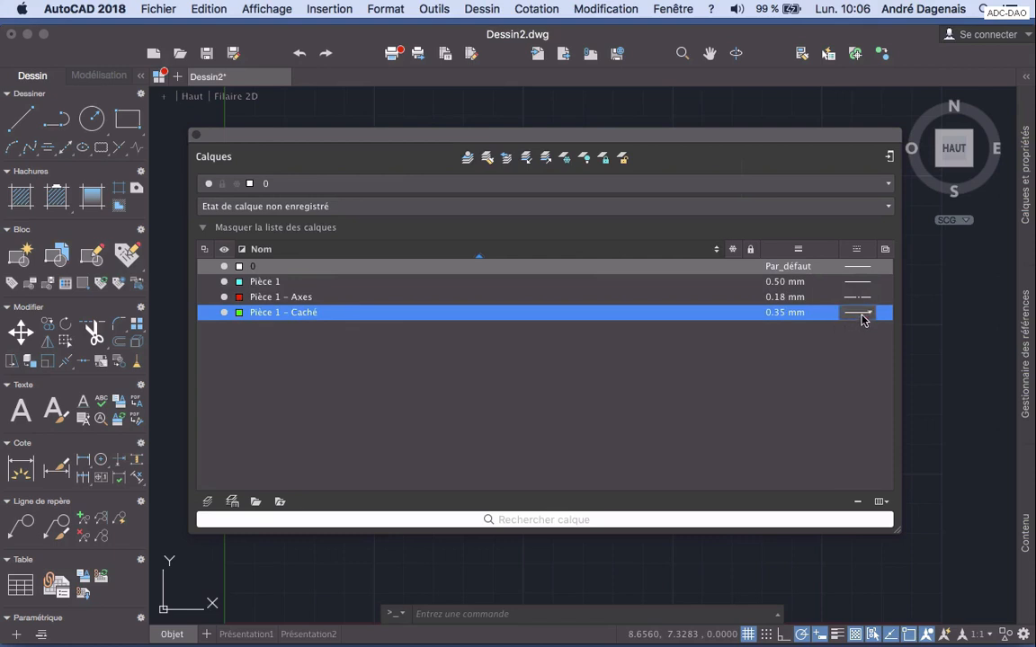
left_click(861, 314)
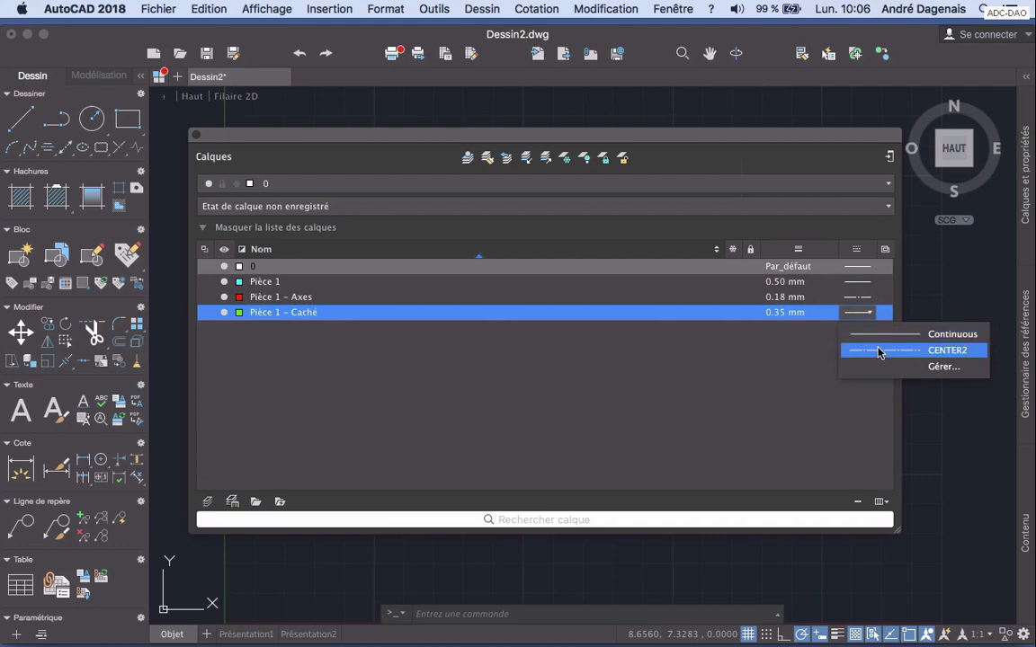
left_click(940, 367)
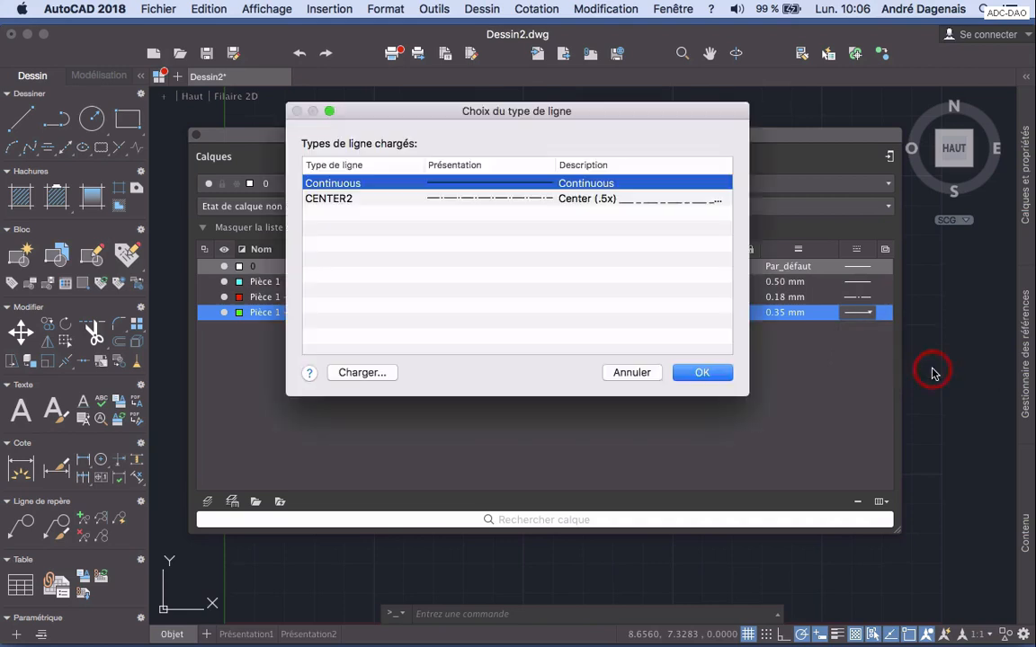
left_click(362, 373)
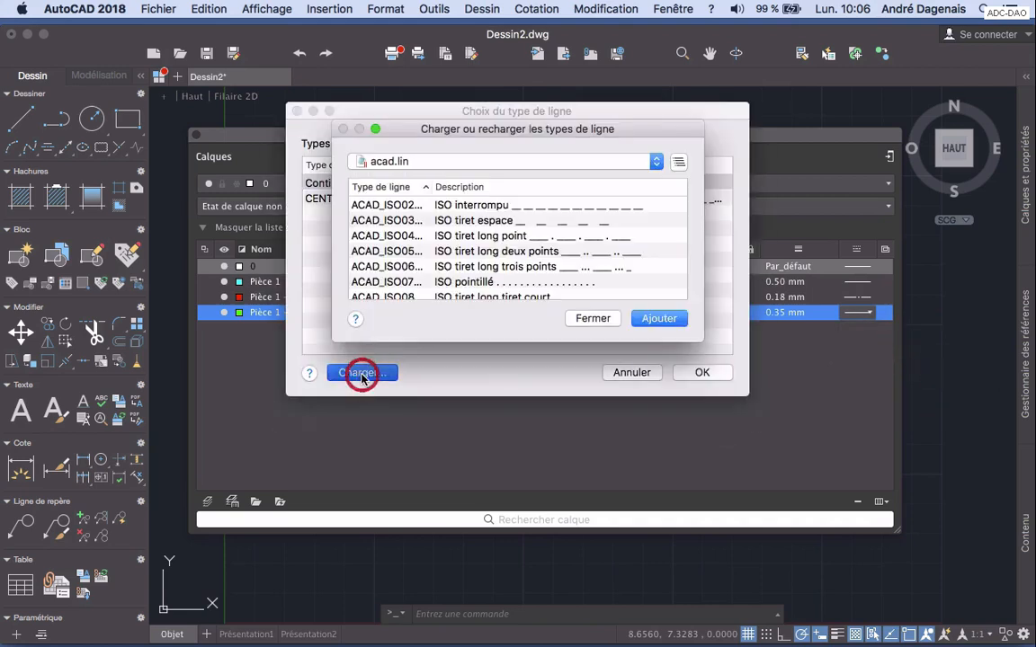
scroll(575, 219, "down", 4)
scroll(575, 218, "down", 5)
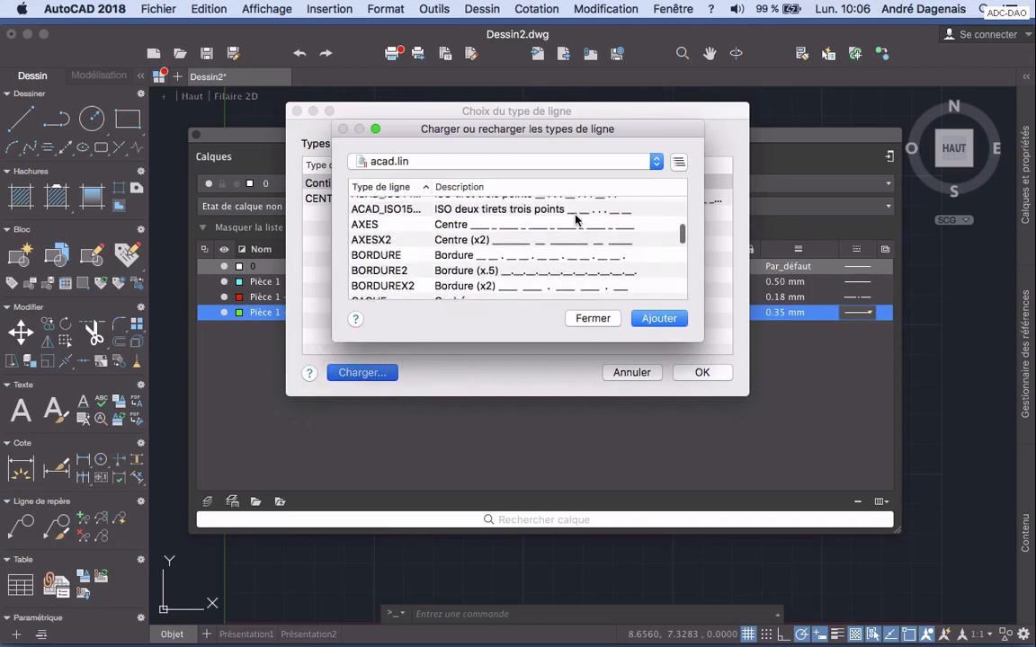
left_click(367, 238)
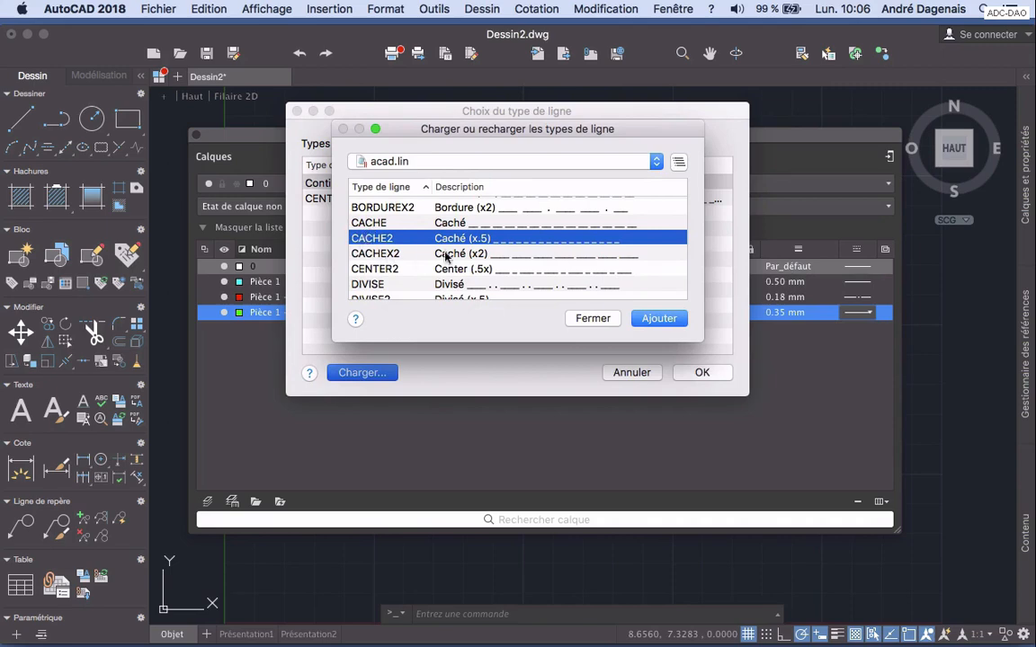
scroll(477, 225, "down", 1)
scroll(535, 247, "up", 1)
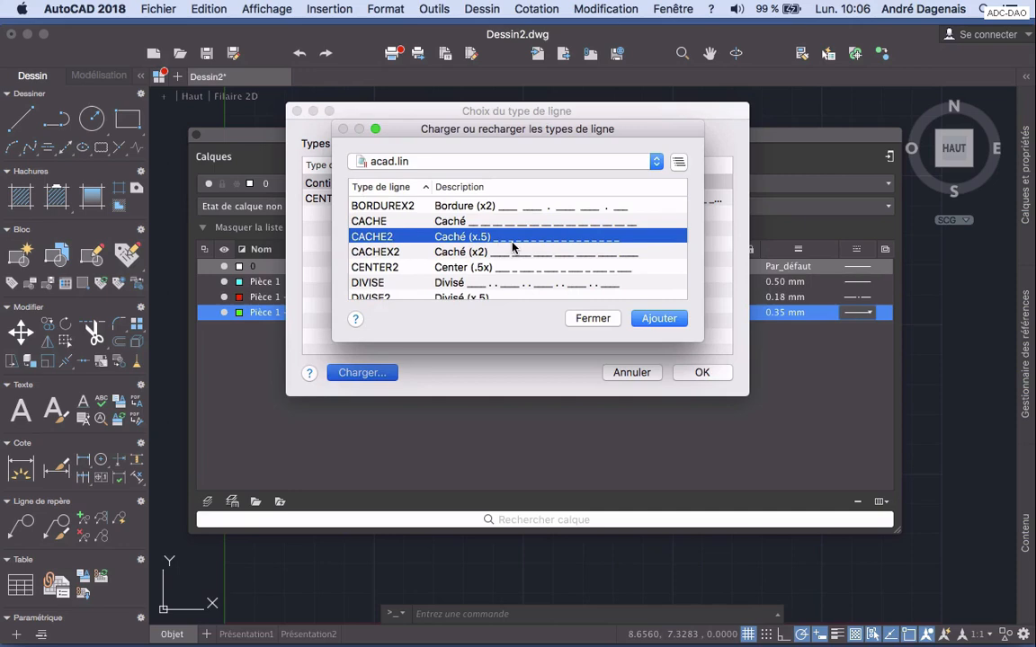
left_click(659, 318)
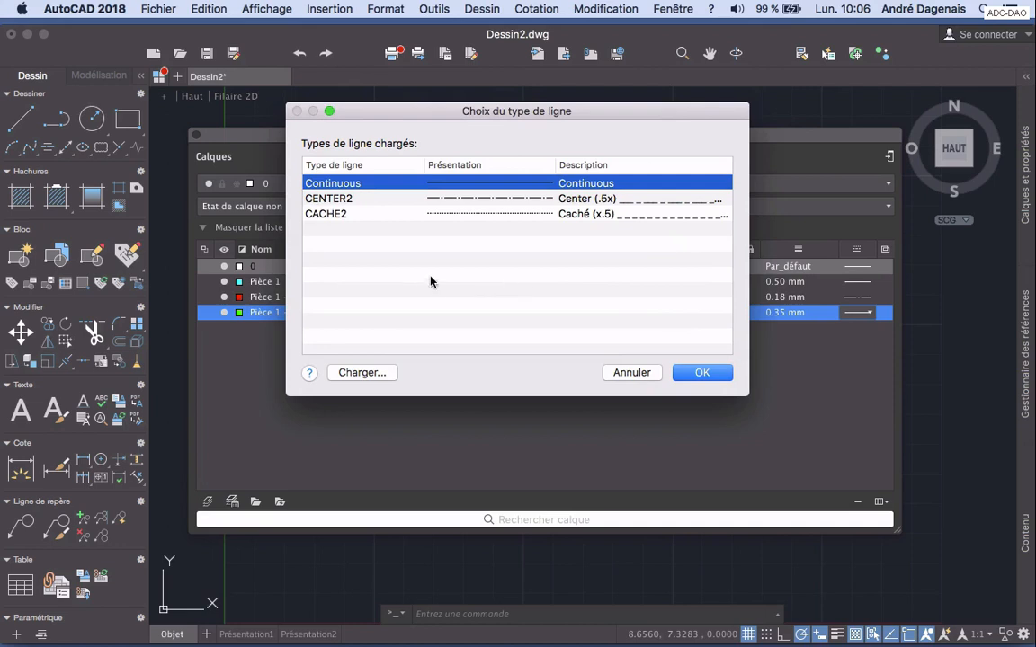
left_click(325, 214)
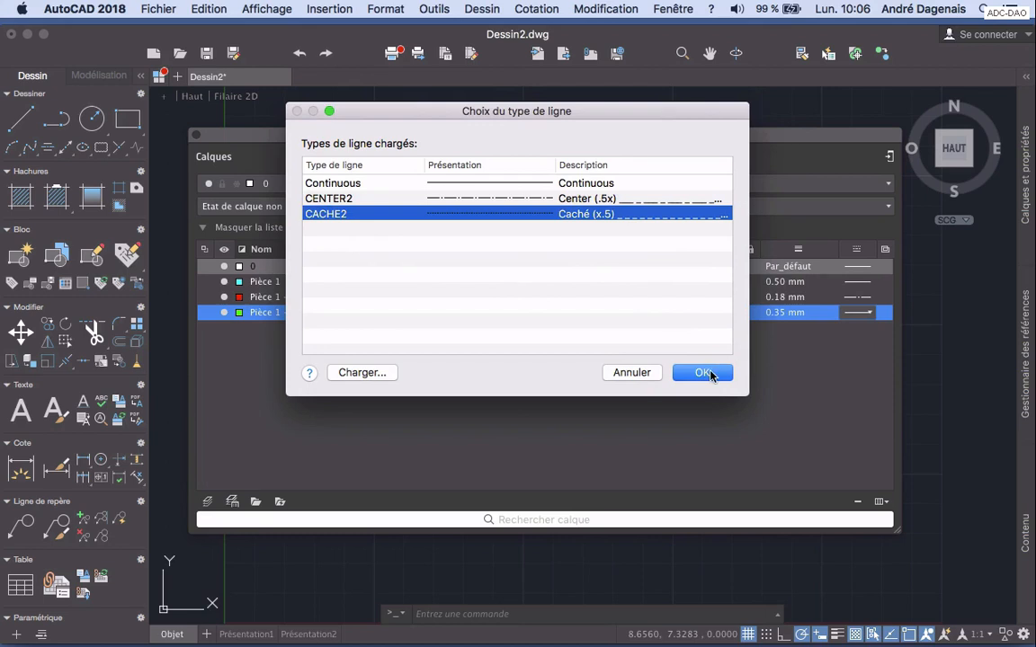
left_click(706, 373)
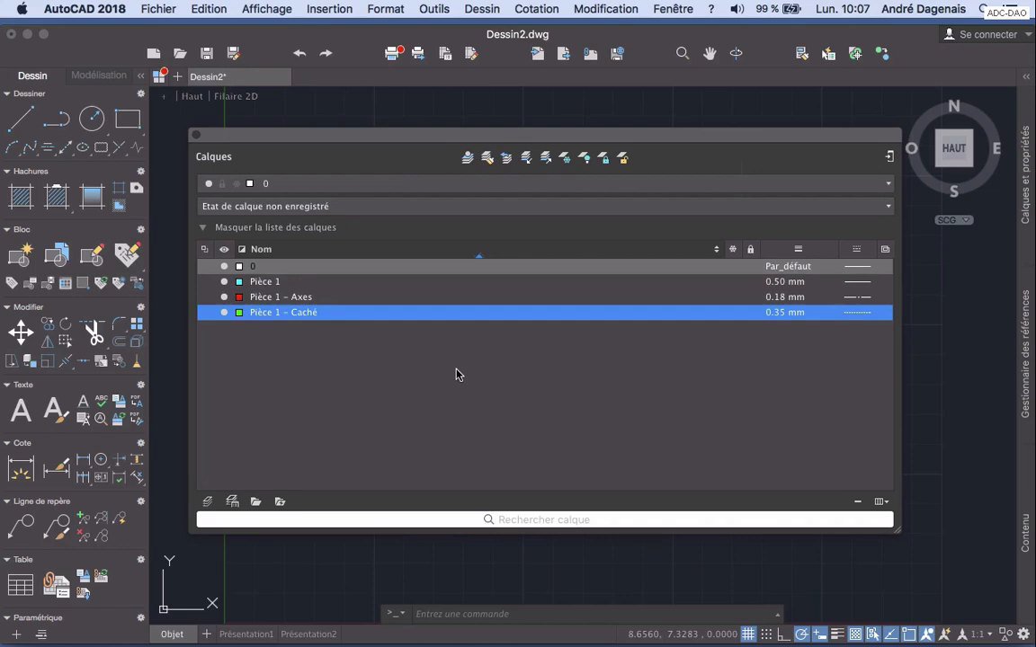
Step: Consult the layer table in the Pièce 501 PDF again and show the Tracer column in AutoCAD's layer list
key("ctrl+Right")
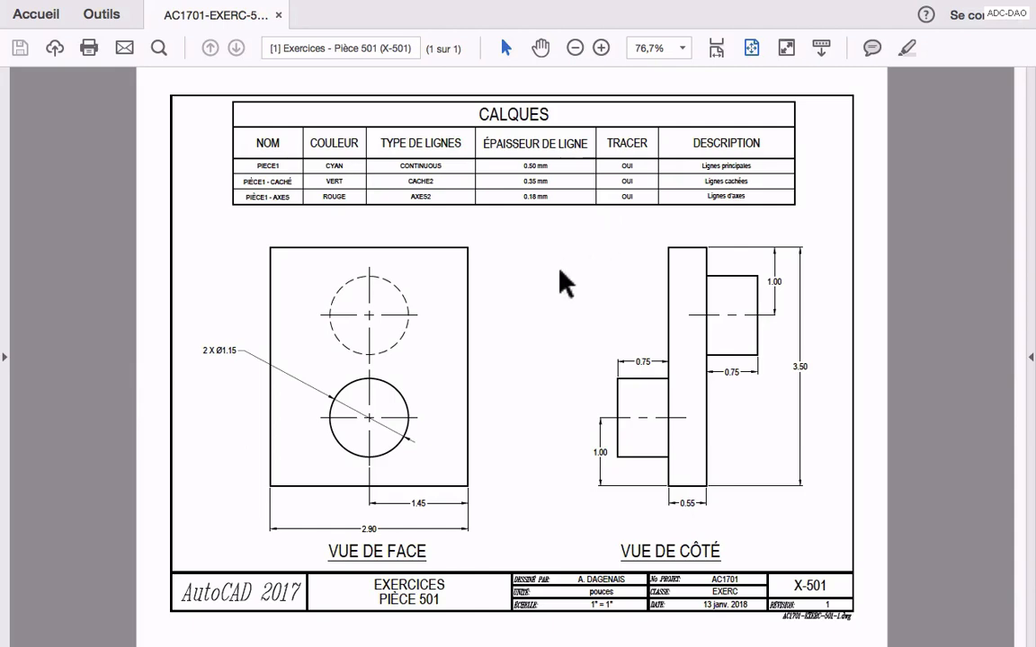
key("ctrl+Left")
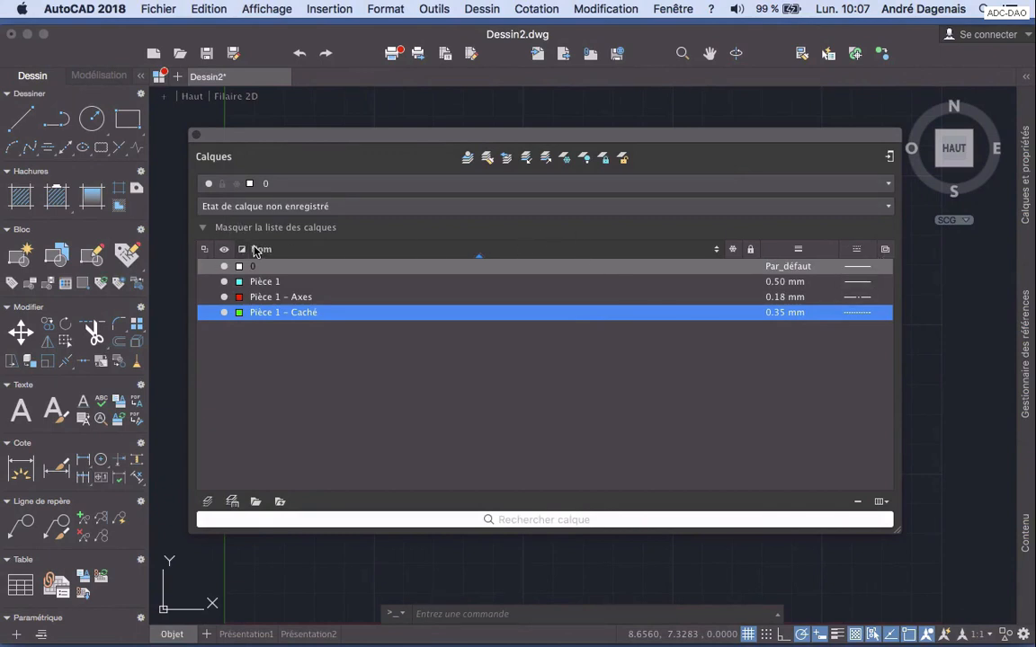
right_click(410, 253)
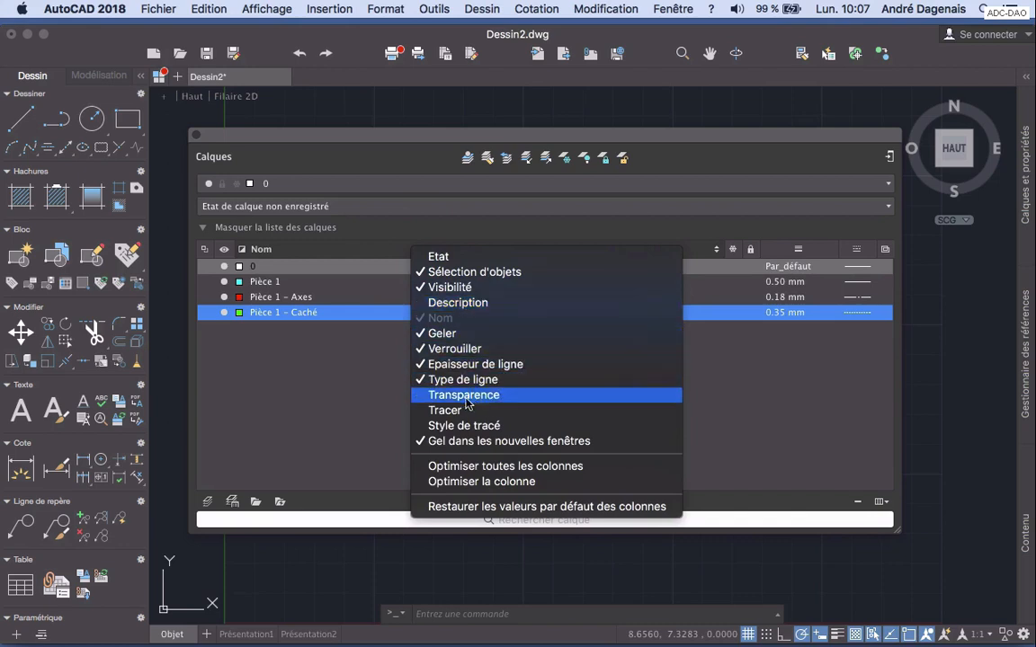
left_click(421, 411)
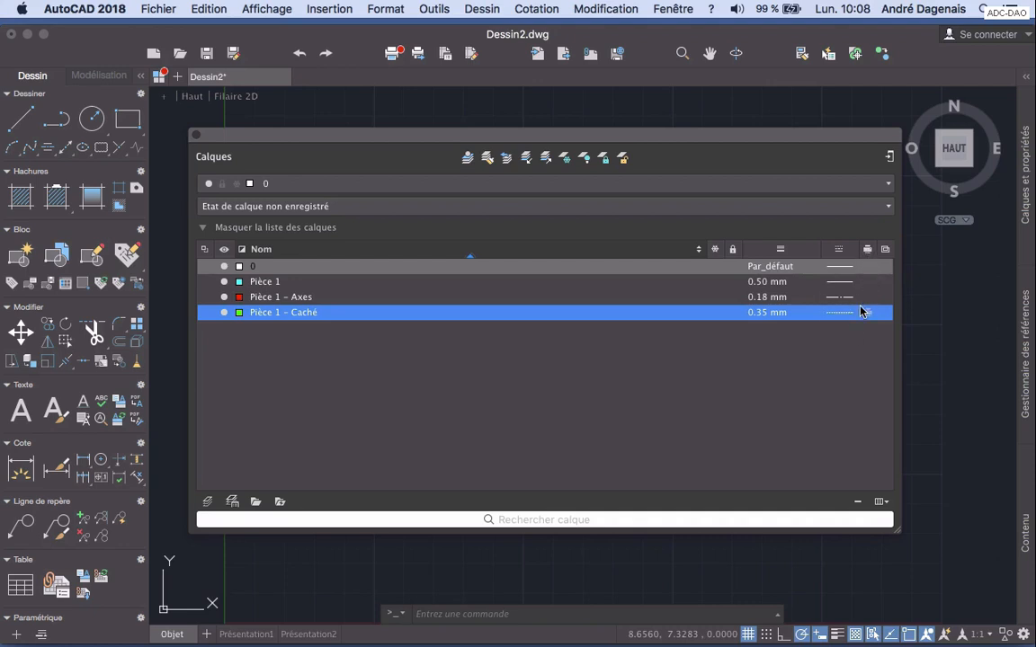
Step: Switch plotting of layer Pièce 1 - Axes off and back on
left_click(266, 299)
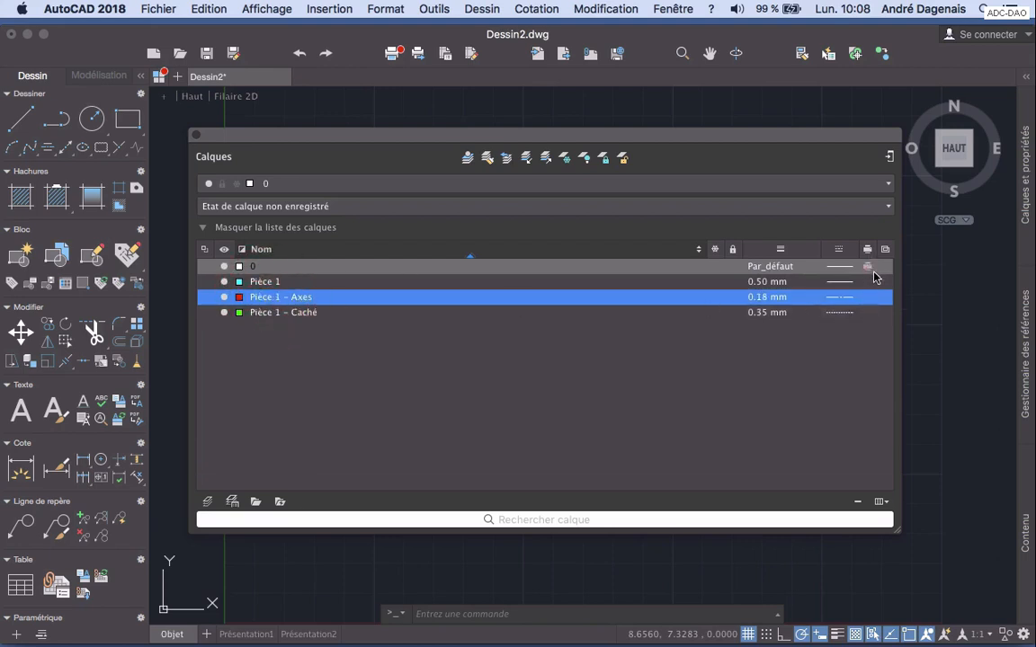
left_click(870, 295)
left_click(870, 301)
Step: Show the Description column in the layer list and describe layer Pièce 1 as "Lignes principales"
right_click(531, 250)
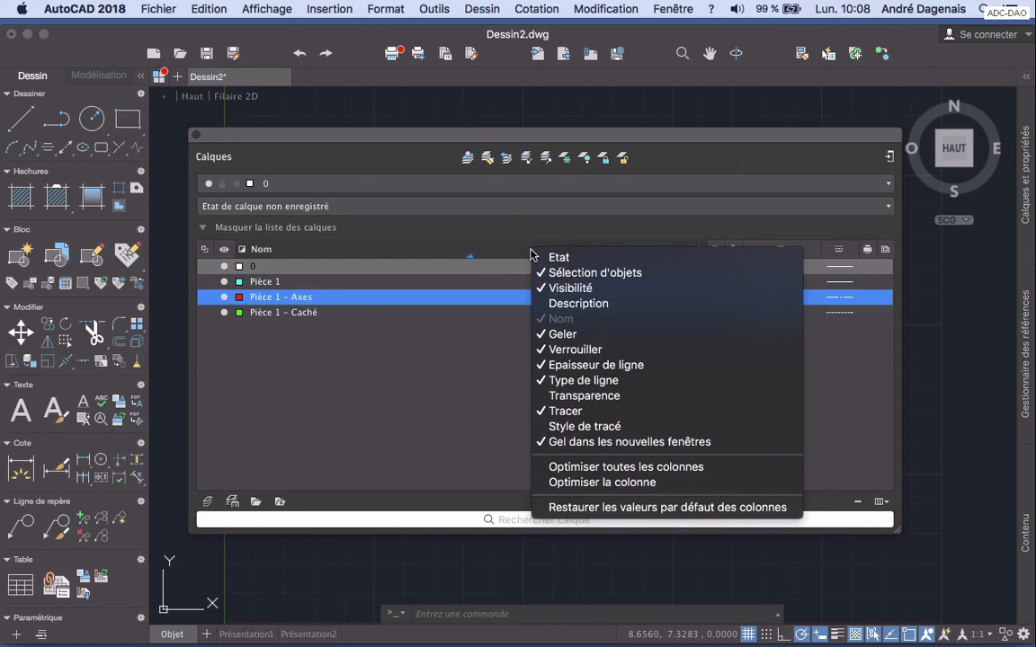
left_click(587, 305)
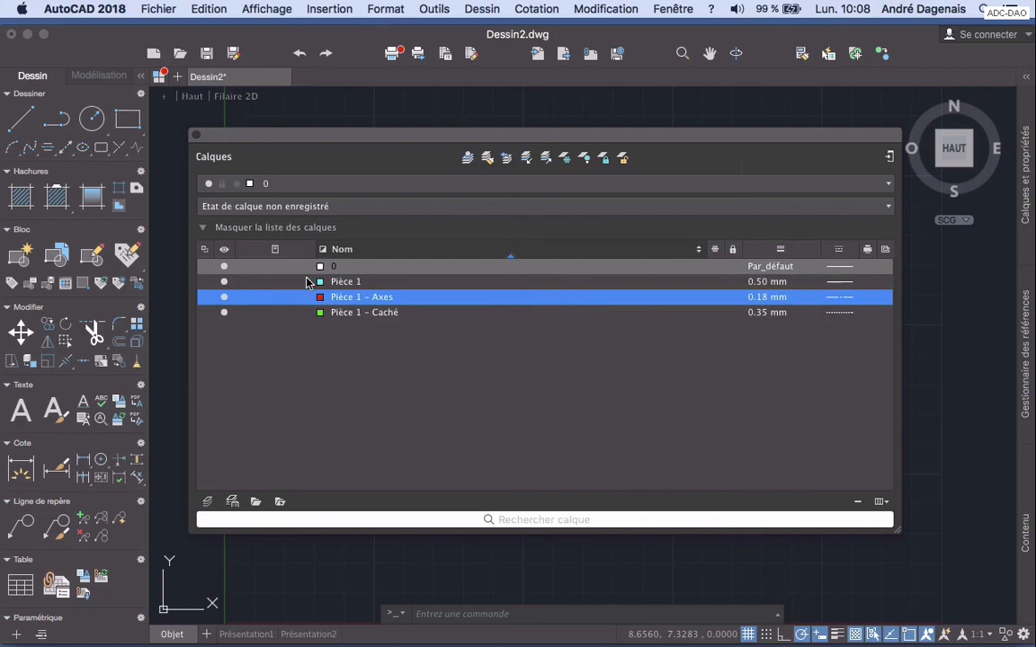
left_click(260, 283)
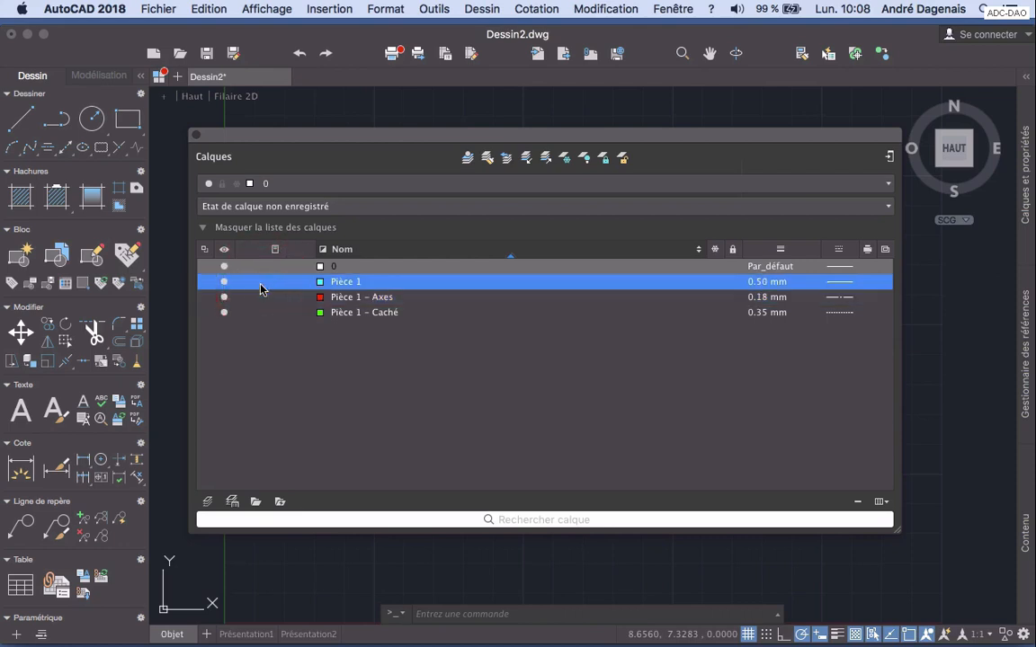
left_click(261, 283)
type("Li")
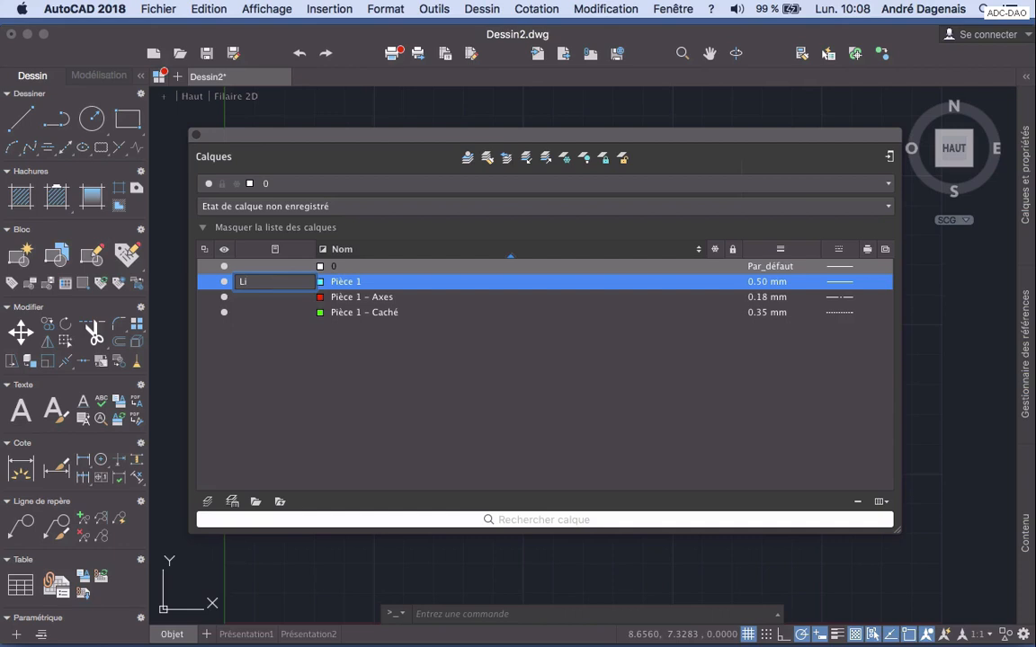
type("gnes principales")
Step: Widen the Description column slightly and describe layer Pièce 1 - Axes as "Lignes d'axes"
left_click(285, 297)
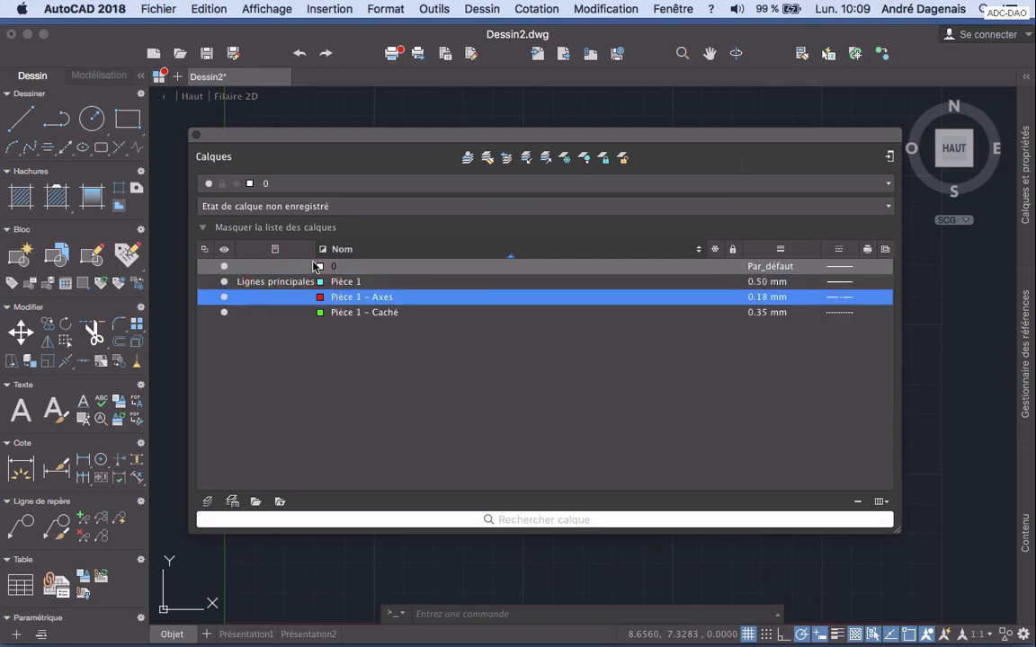
left_click_drag(316, 250, 334, 254)
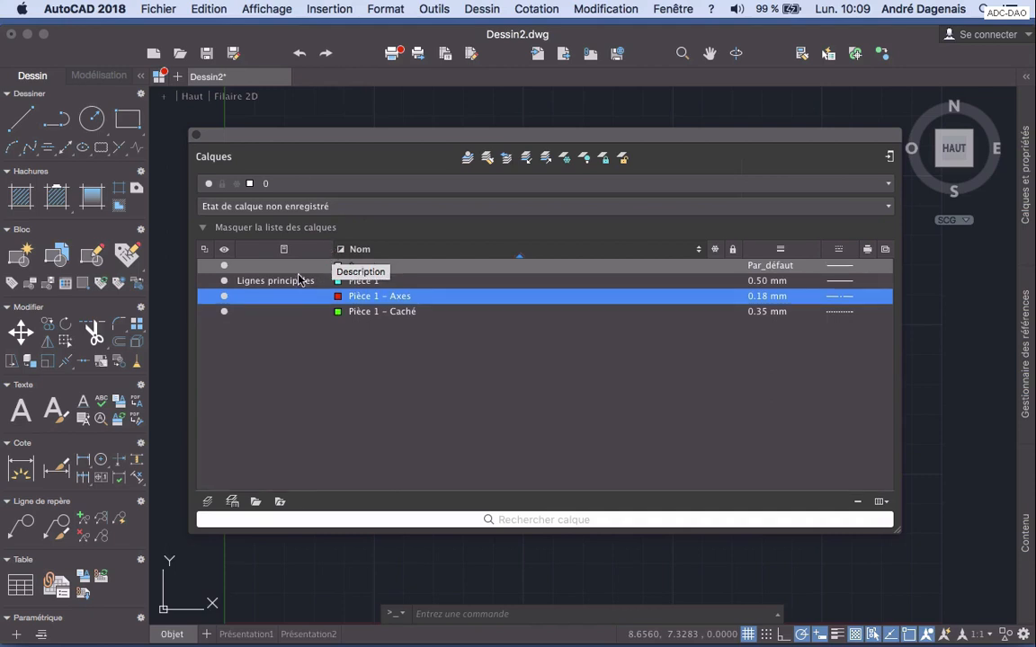
double_click(286, 296)
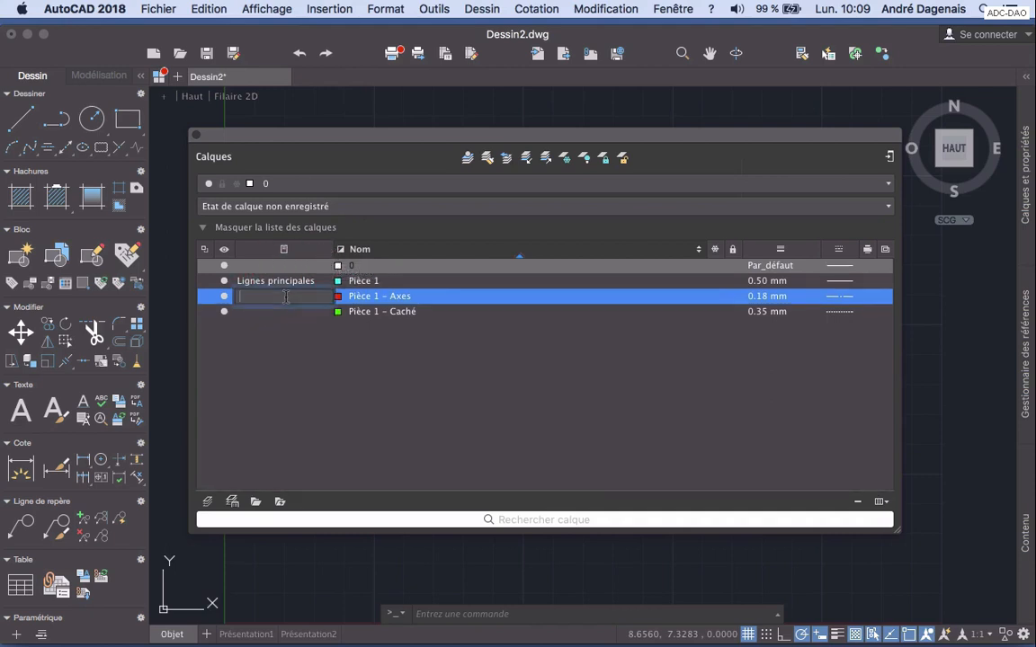
type("Lignes d")
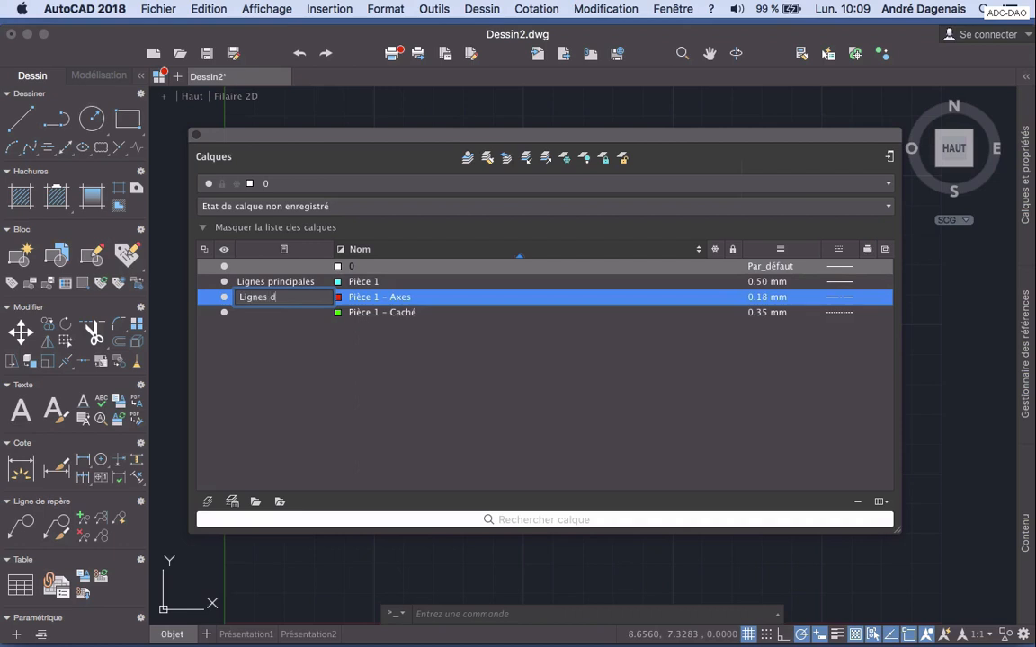
type("'axes")
Step: Enter "Lignes cachées" as the description of layer Pièce 1 - Caché
left_click(278, 315)
double_click(278, 317)
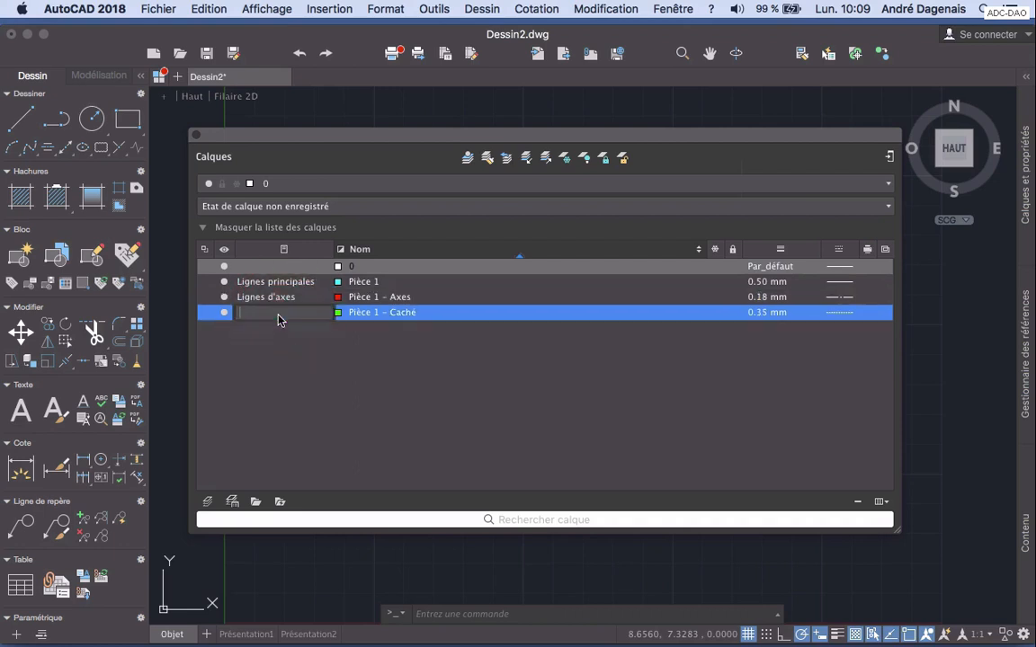
type("Lignes")
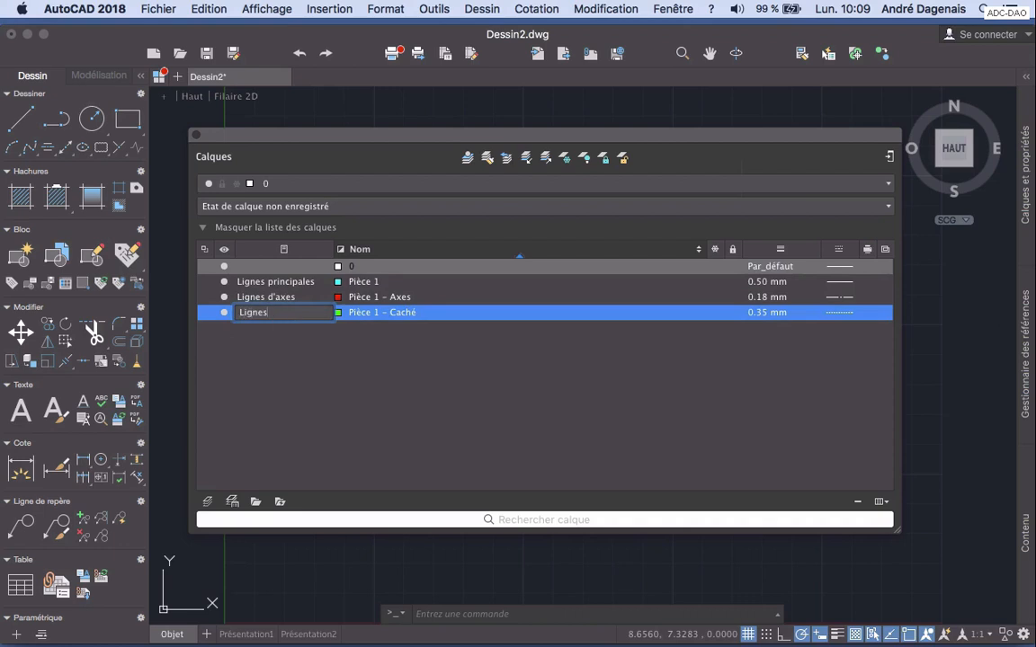
type(" cachées")
key("Return")
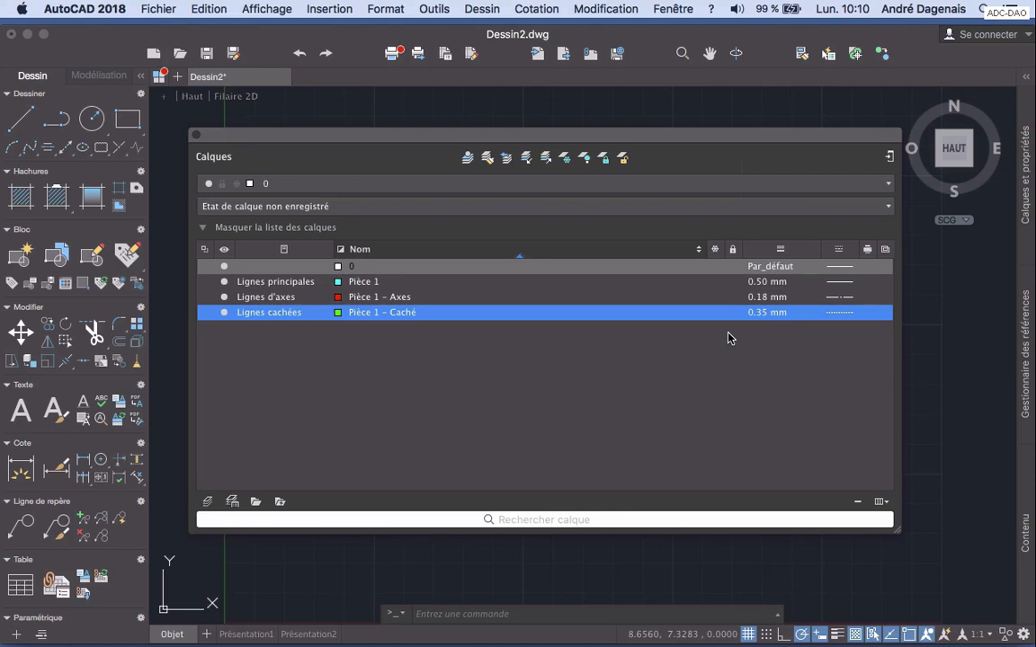
Step: Hide the Sélection d'objets column and move the Description column to the end of the layer list
right_click(622, 253)
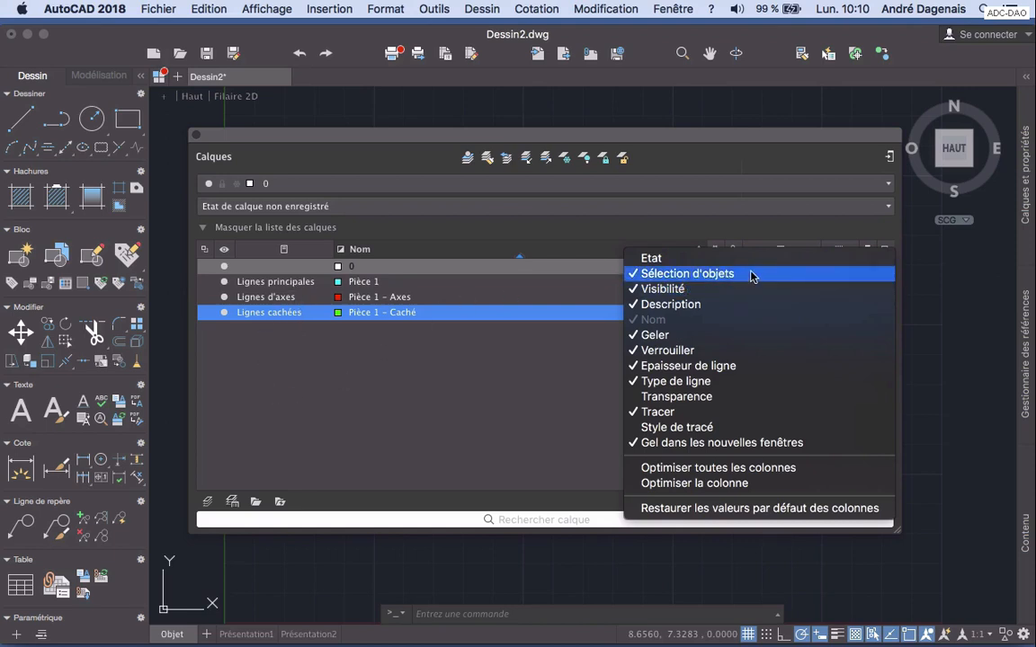
left_click(679, 275)
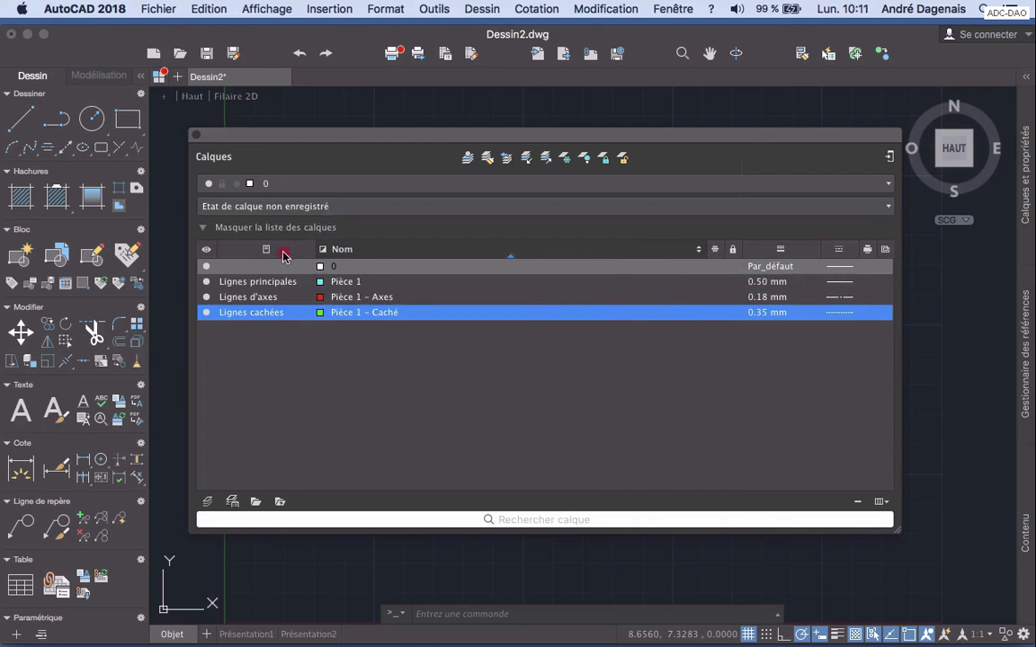
left_click_drag(280, 249, 881, 256)
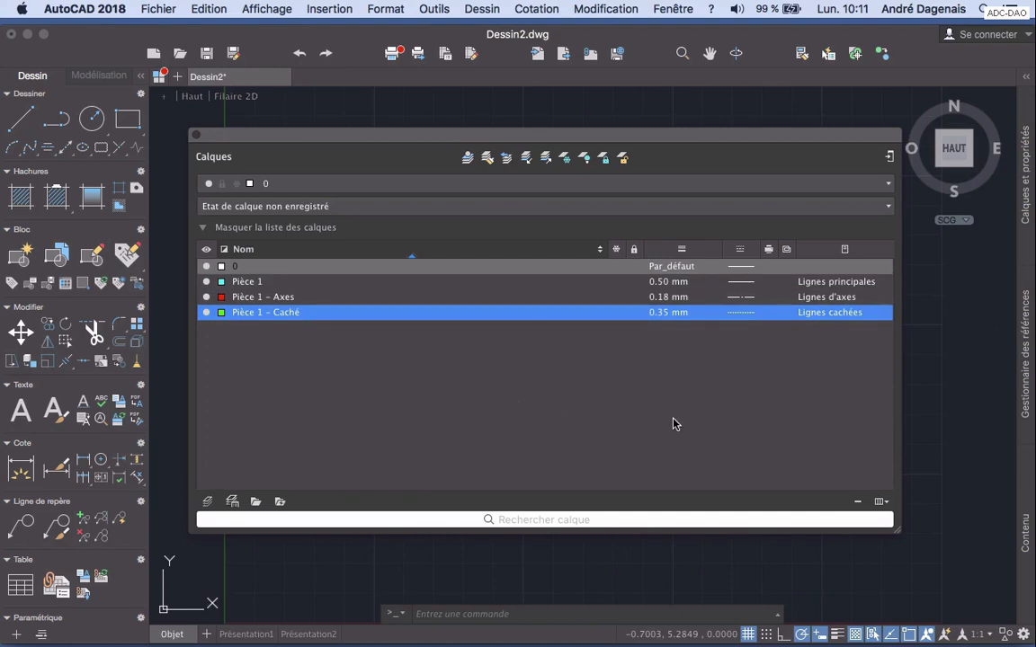
Step: Dock the floating Calques palette above Propriétés and review the docked layer list and its available columns
left_click(1033, 185)
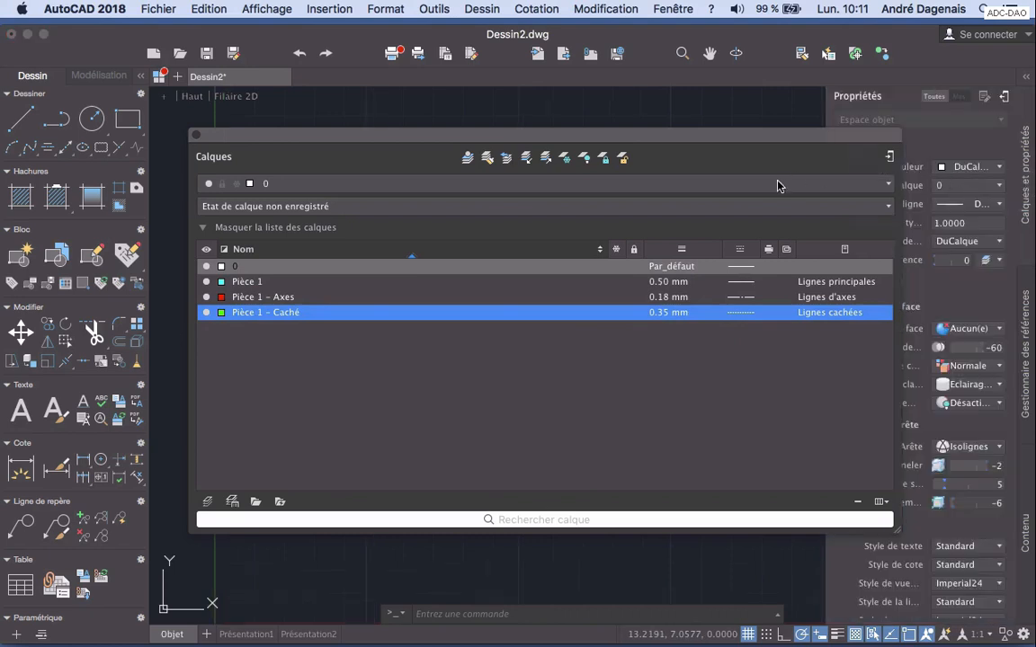
left_click(889, 156)
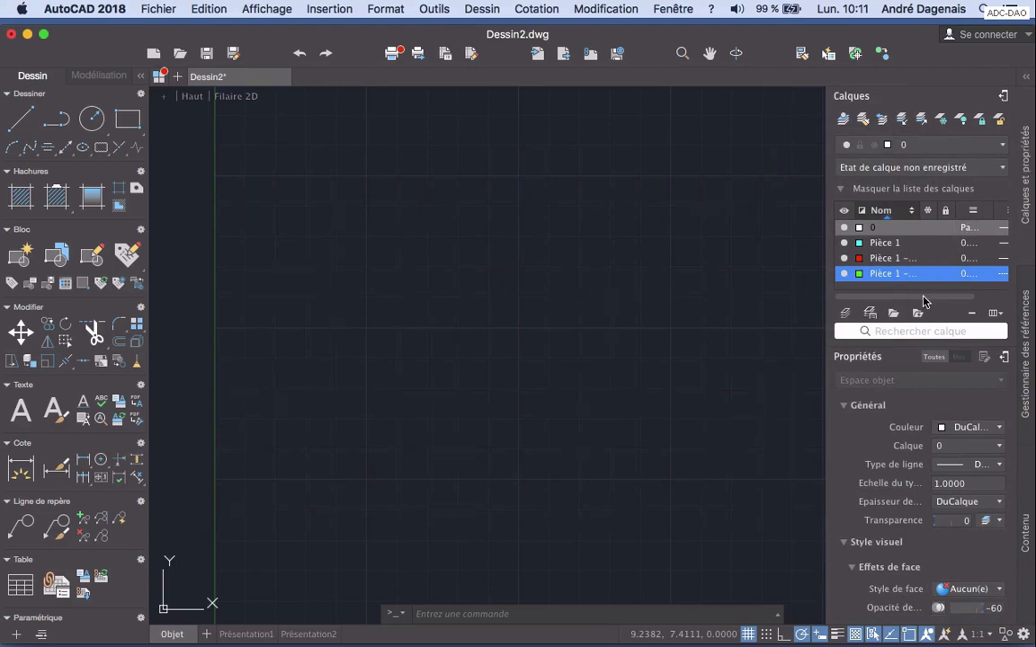
scroll(921, 243, "right", 3)
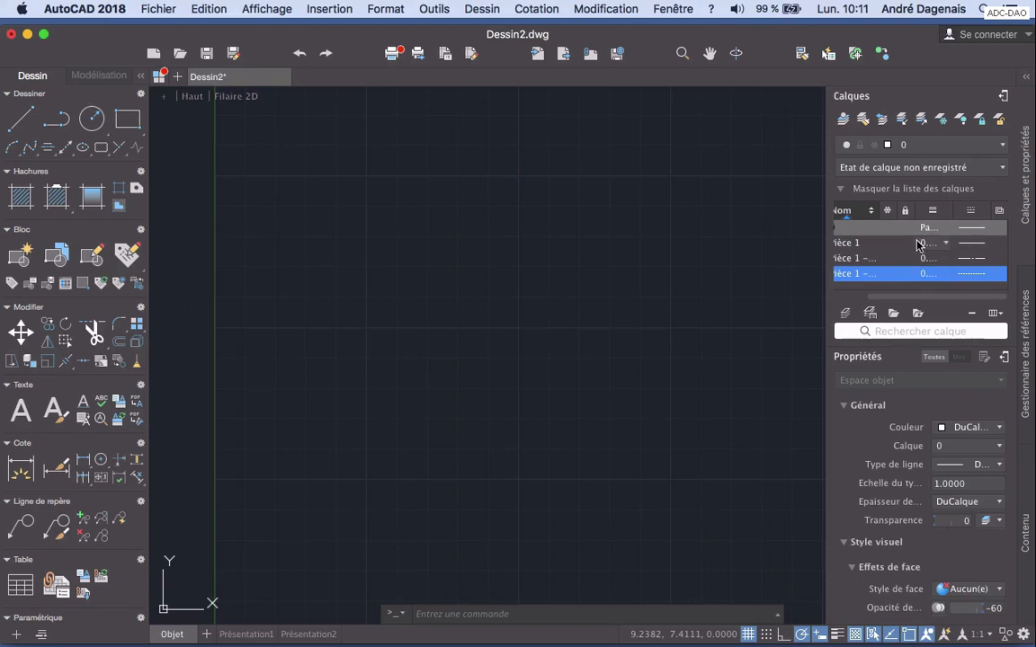
right_click(931, 212)
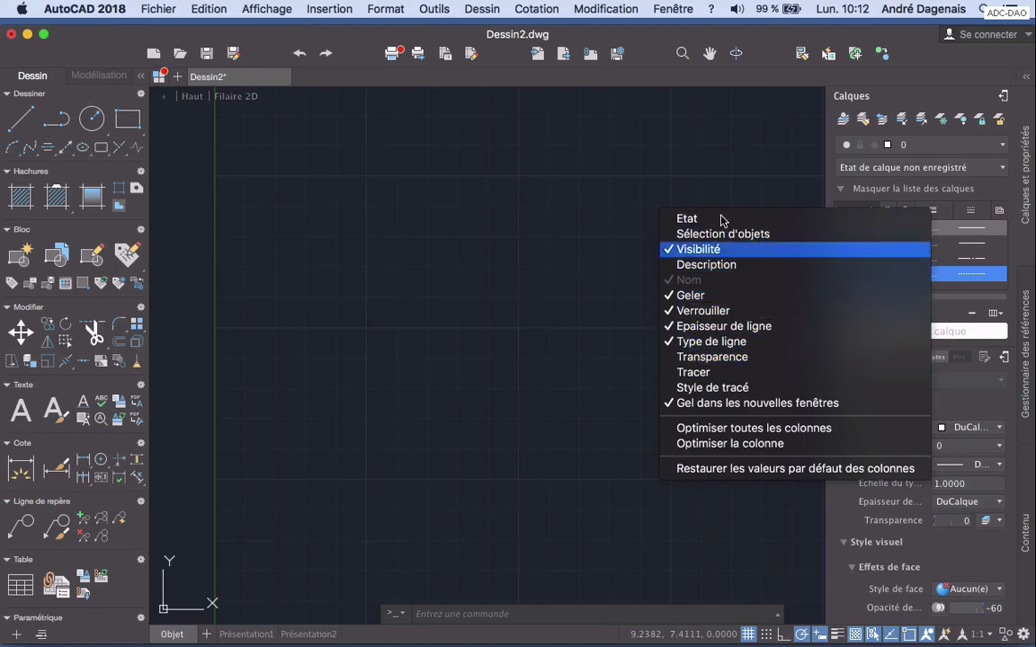
left_click(594, 187)
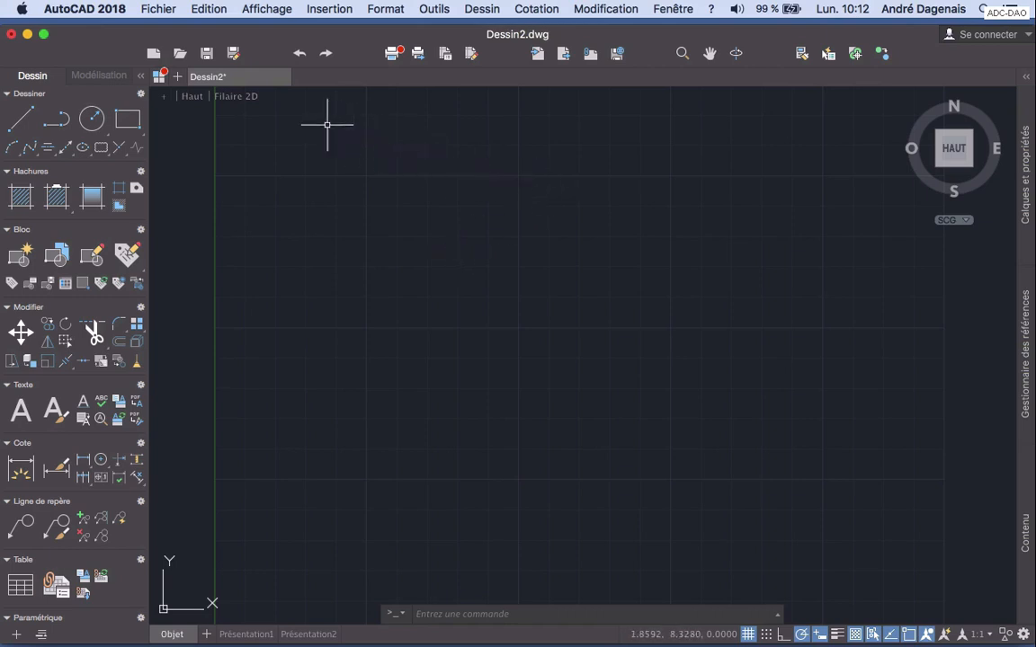
Step: Begin saving the drawing in the AutoCAD 2017 - Pas à pas folder under Documents and check the file name in the Pièce 501 PDF
left_click(206, 54)
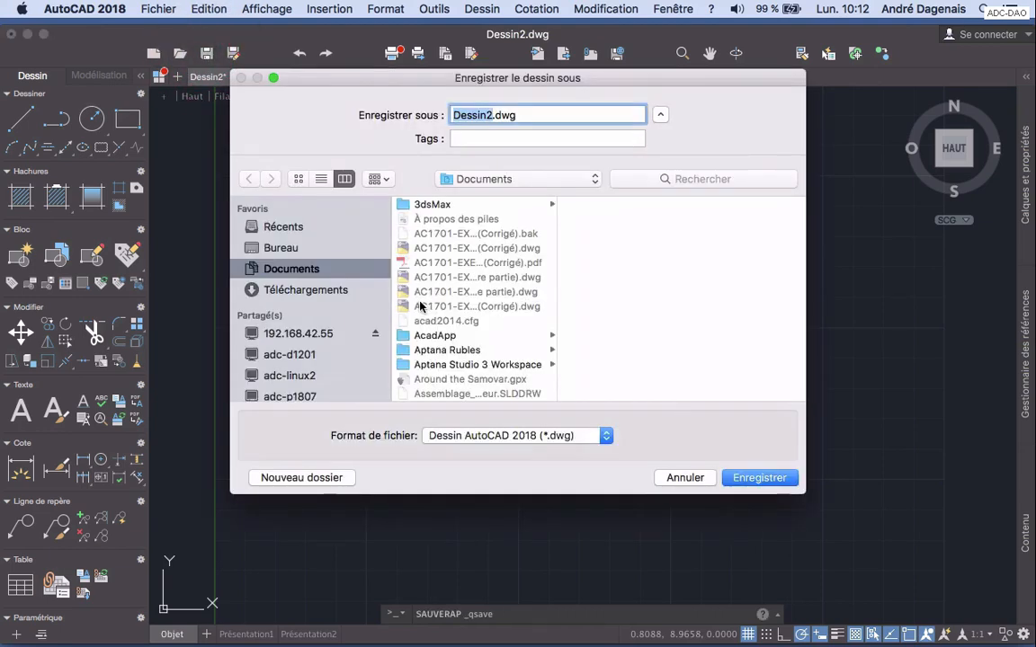
left_click_drag(420, 306, 485, 331)
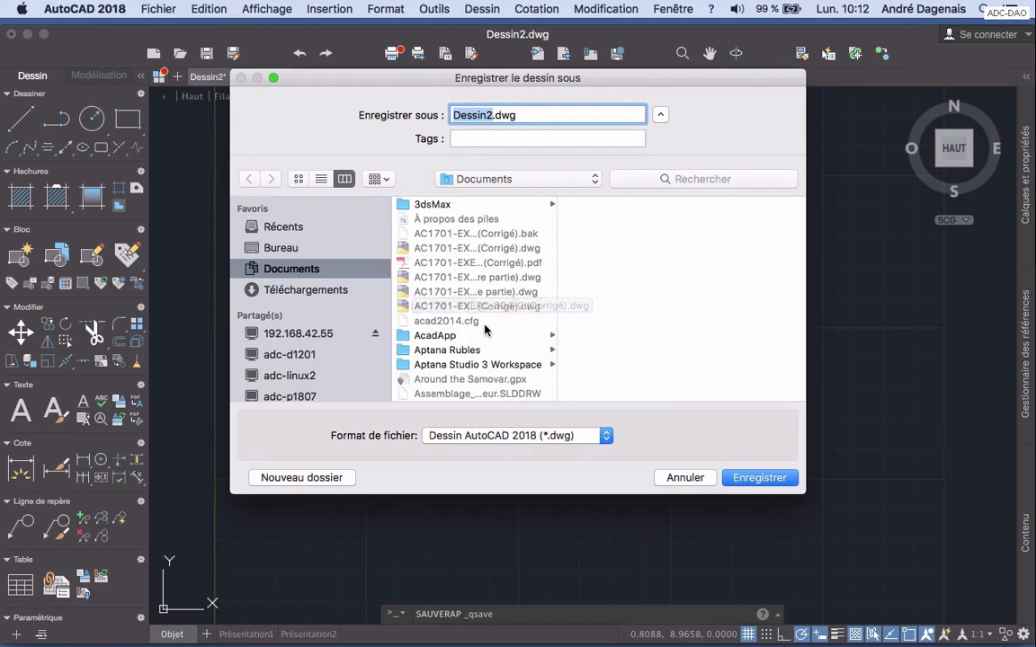
scroll(485, 330, "down", 14)
scroll(485, 330, "up", 8)
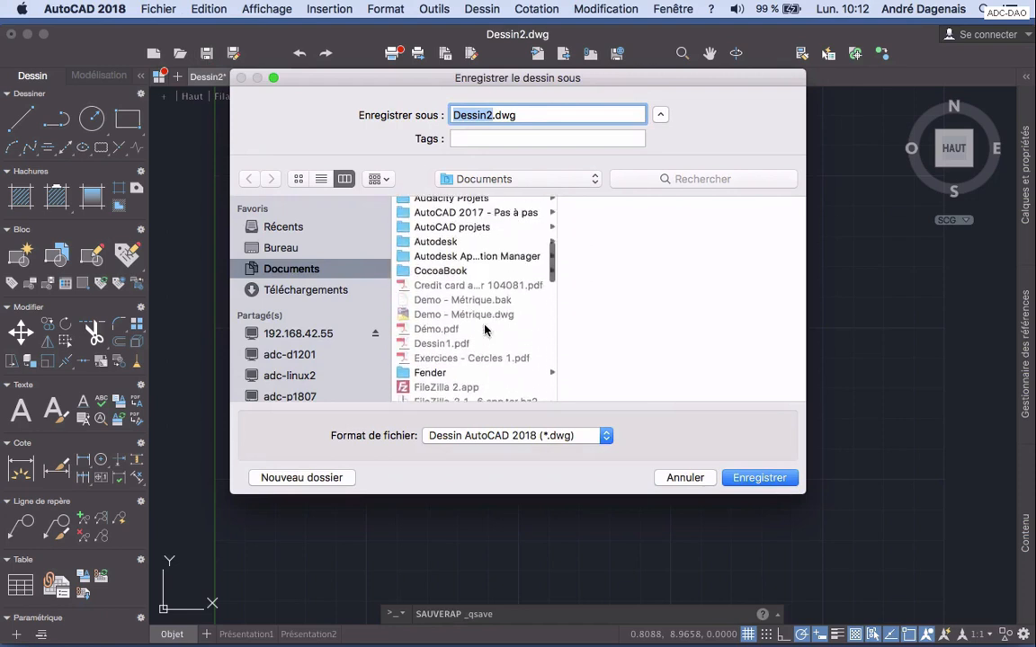
left_click(498, 213)
scroll(717, 310, "down", 3)
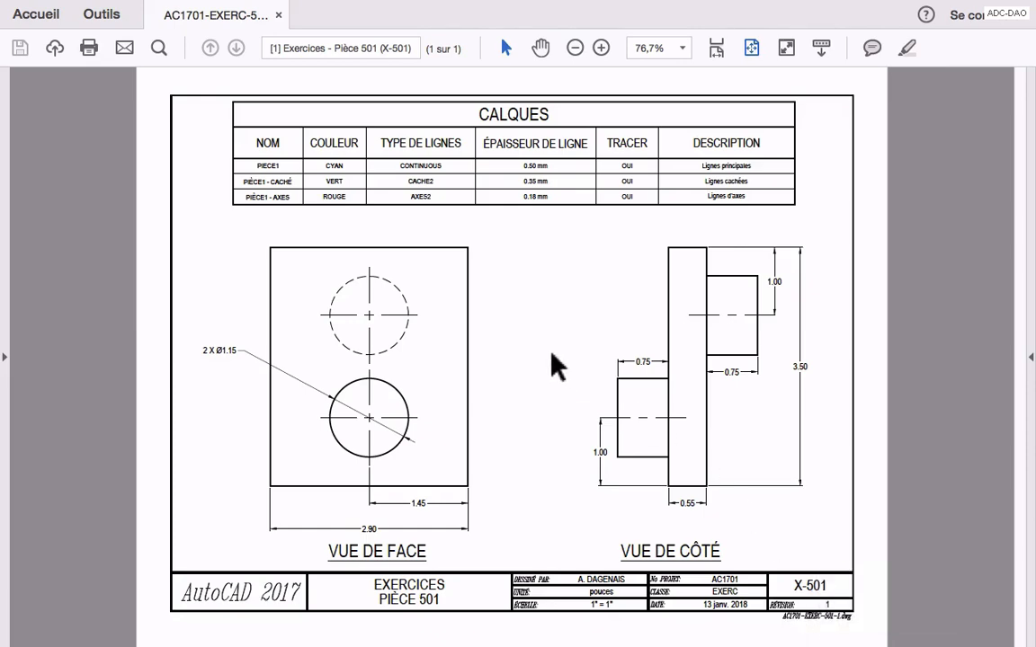
key("ctrl+Left")
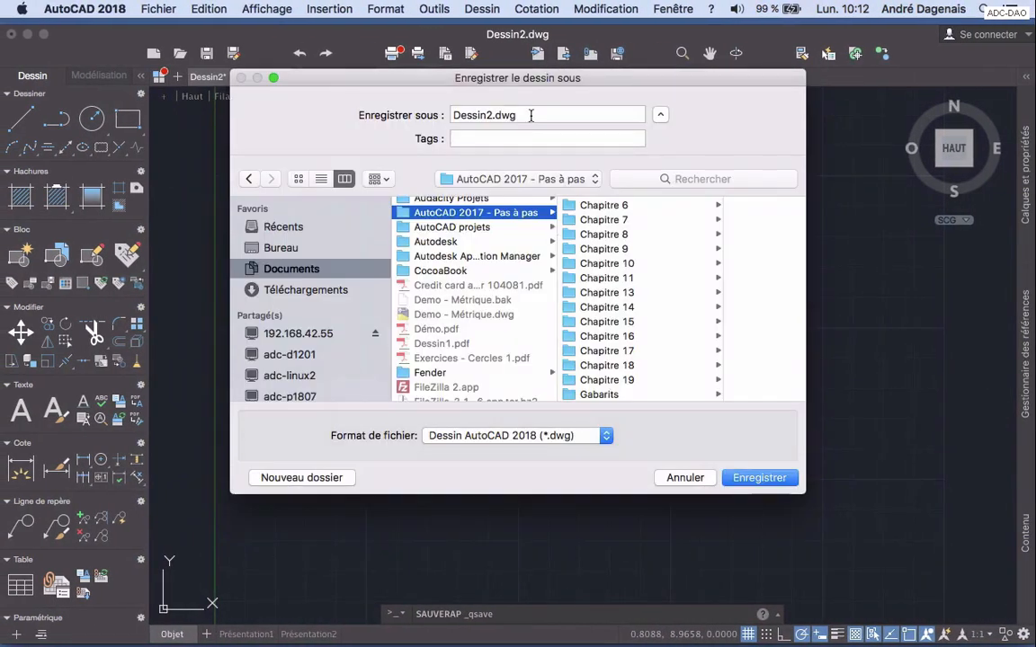
Step: Name the drawing AC1701-EXERC-501-1 and save it in AutoCAD 2018 format
left_click(531, 115)
left_click(319, 92)
type("A")
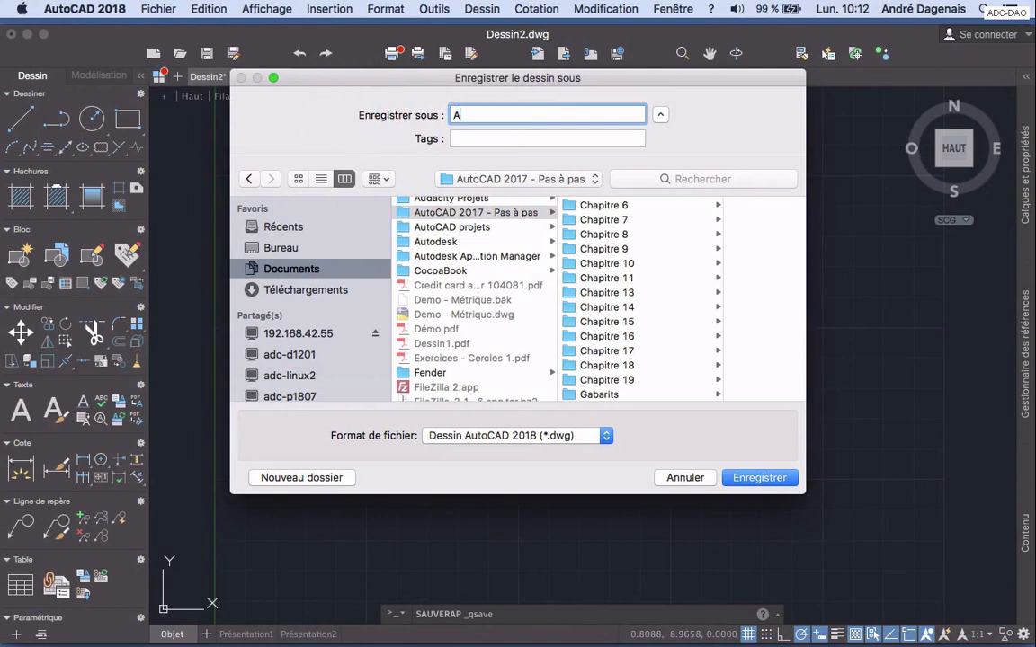
type("C1701 -")
key("BackSpace")
key("BackSpace")
key("BackSpace")
type("-EXERC")
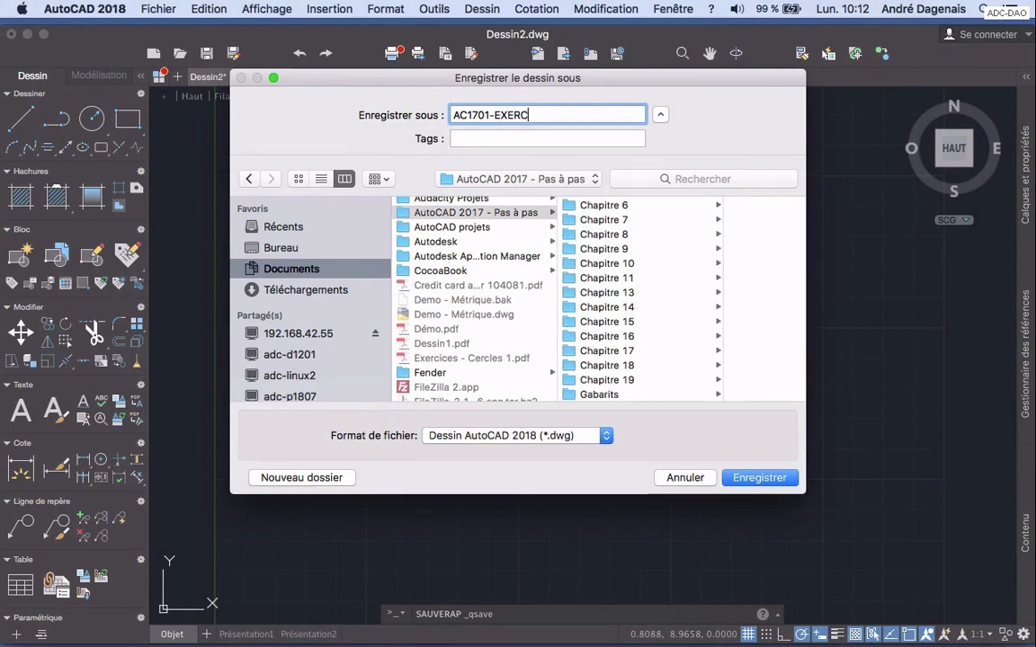
type("-501-1")
left_click(772, 477)
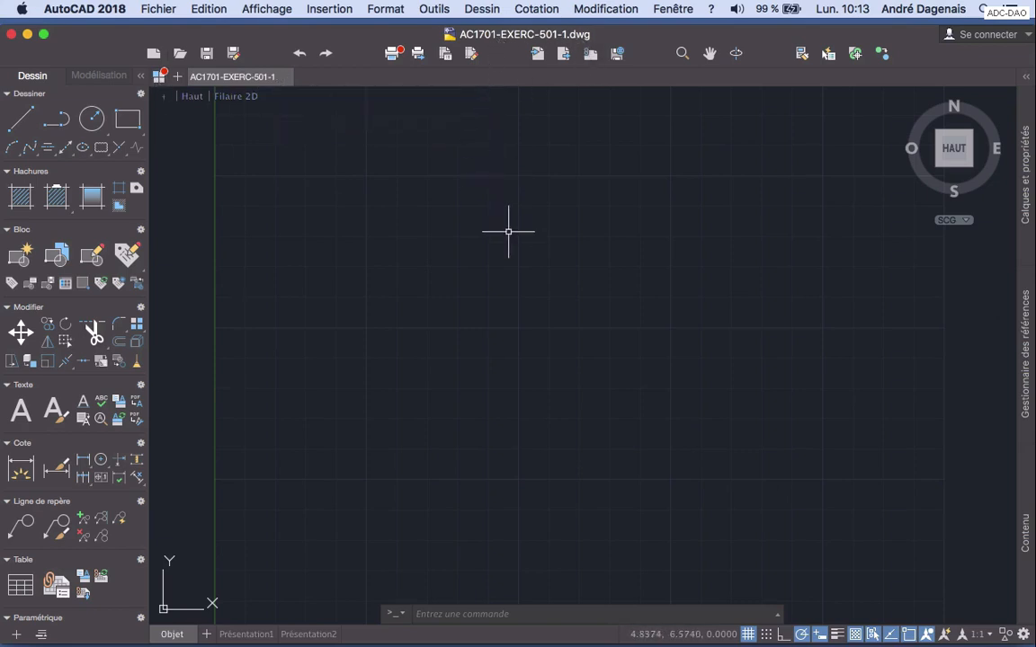
Step: Reopen the Calques et propriétés palette set
left_click(1025, 180)
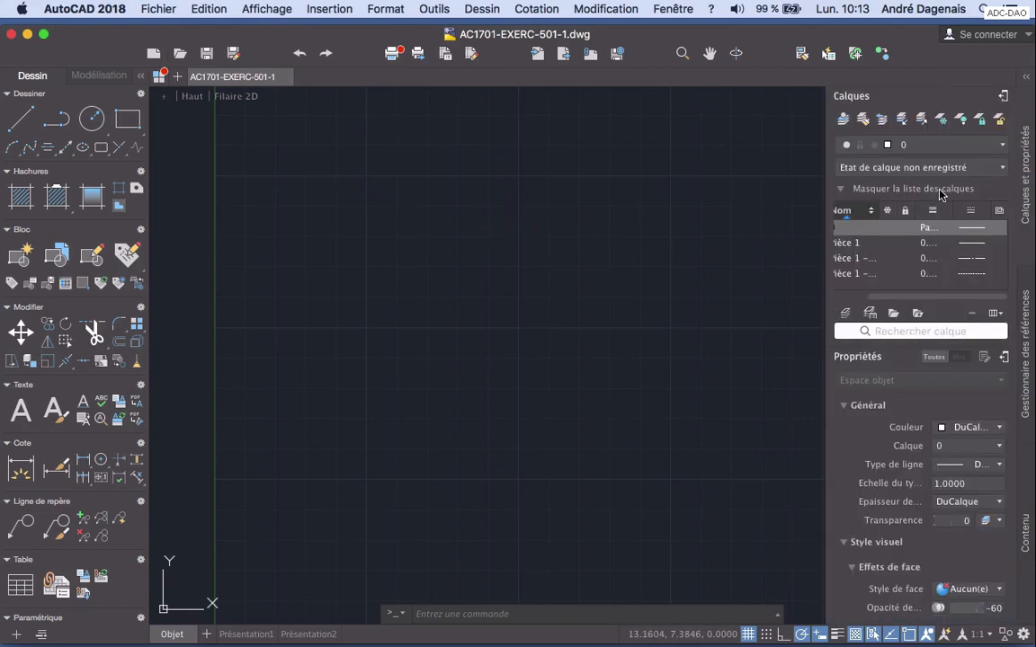